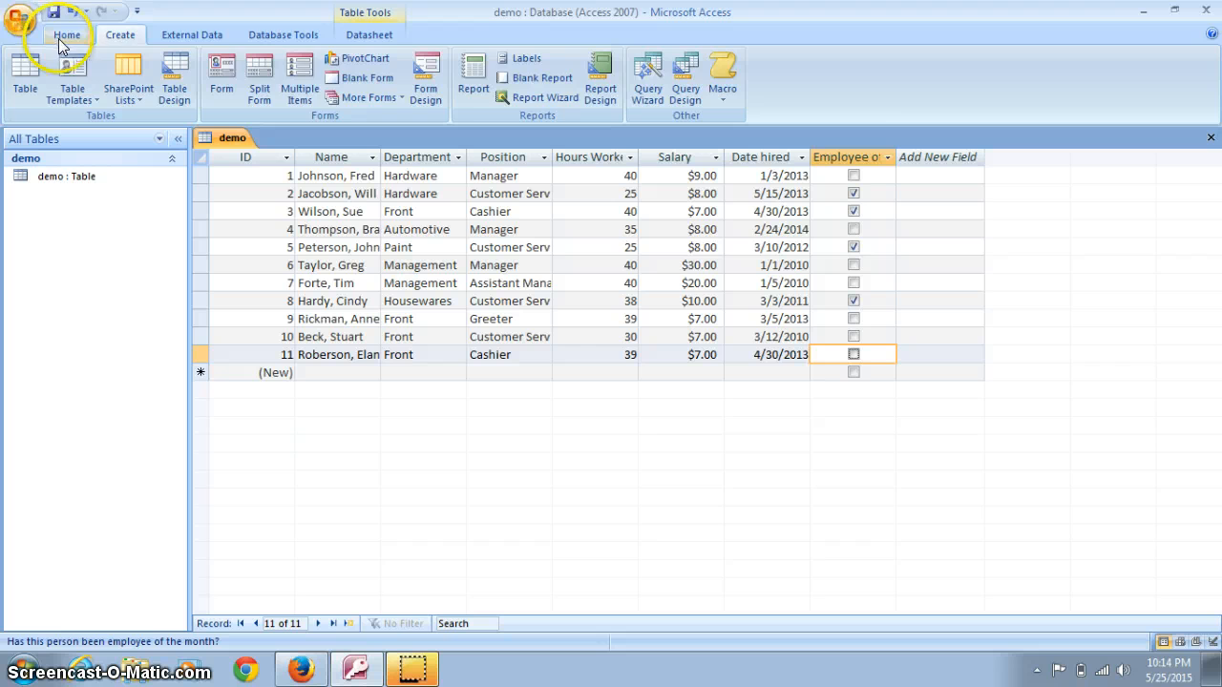
{"action": "left_click", "coordinate": [58, 38]}
{"action": "left_click", "coordinate": [25, 91]}
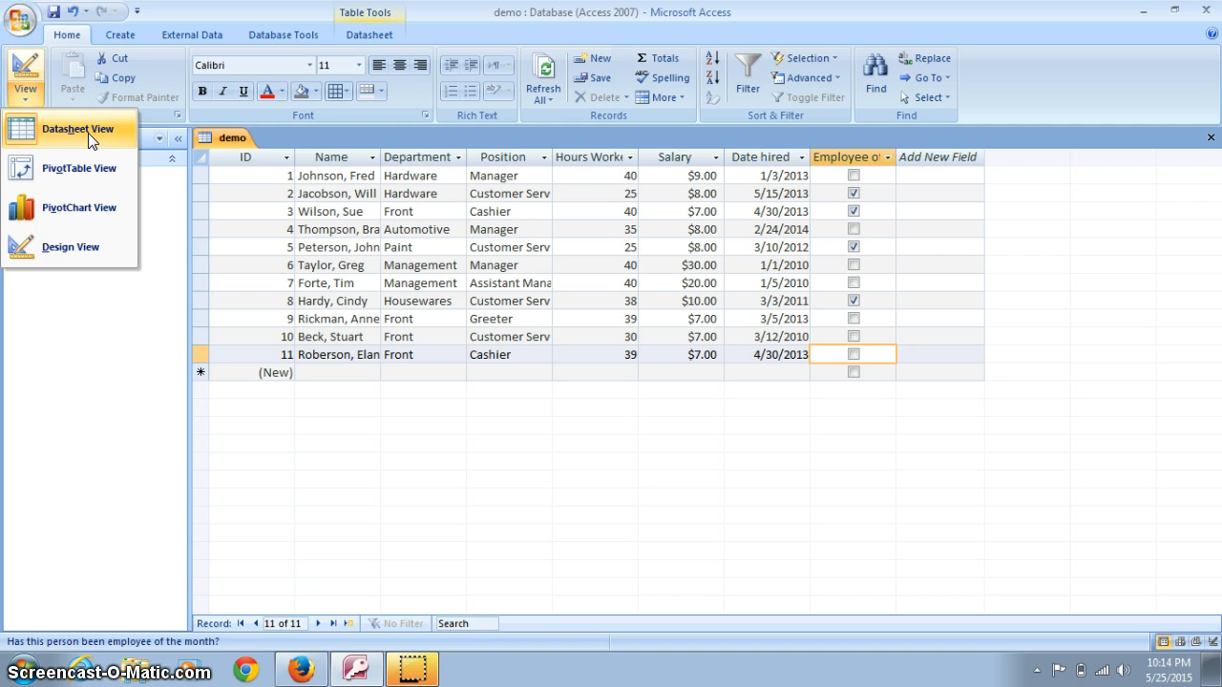
Step: Start the Form Wizard on the demo table and include all of its available fields in the form
{"action": "left_click", "coordinate": [120, 35]}
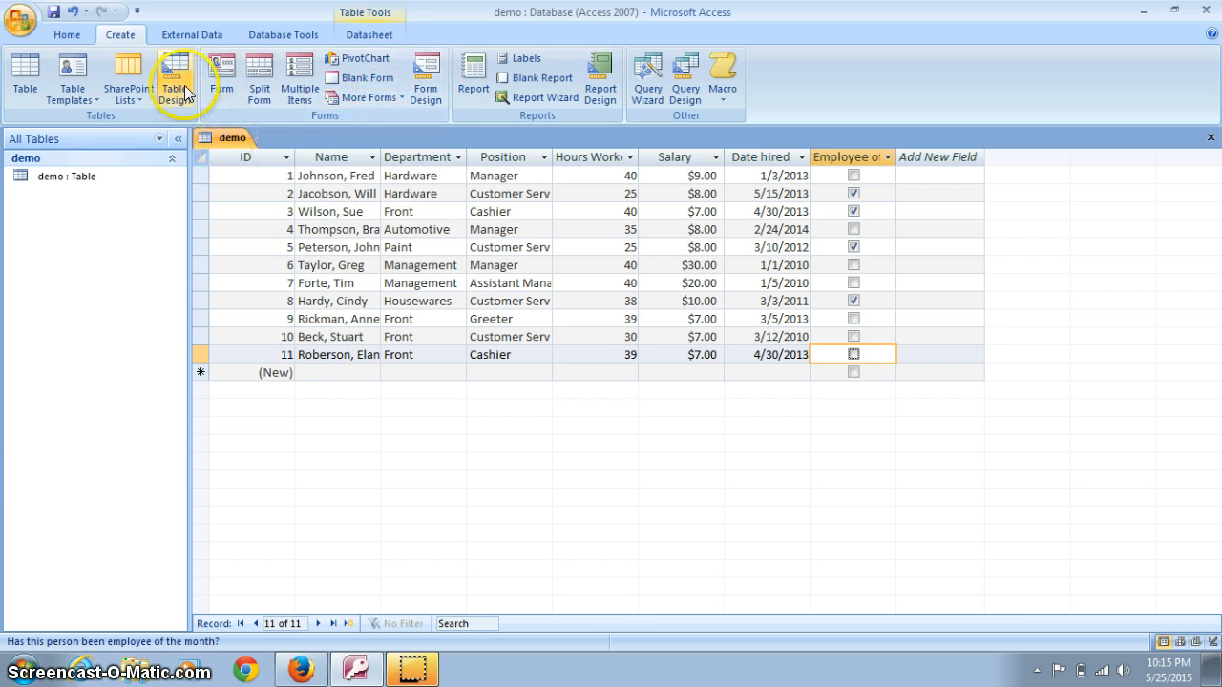
{"action": "left_click", "coordinate": [390, 98]}
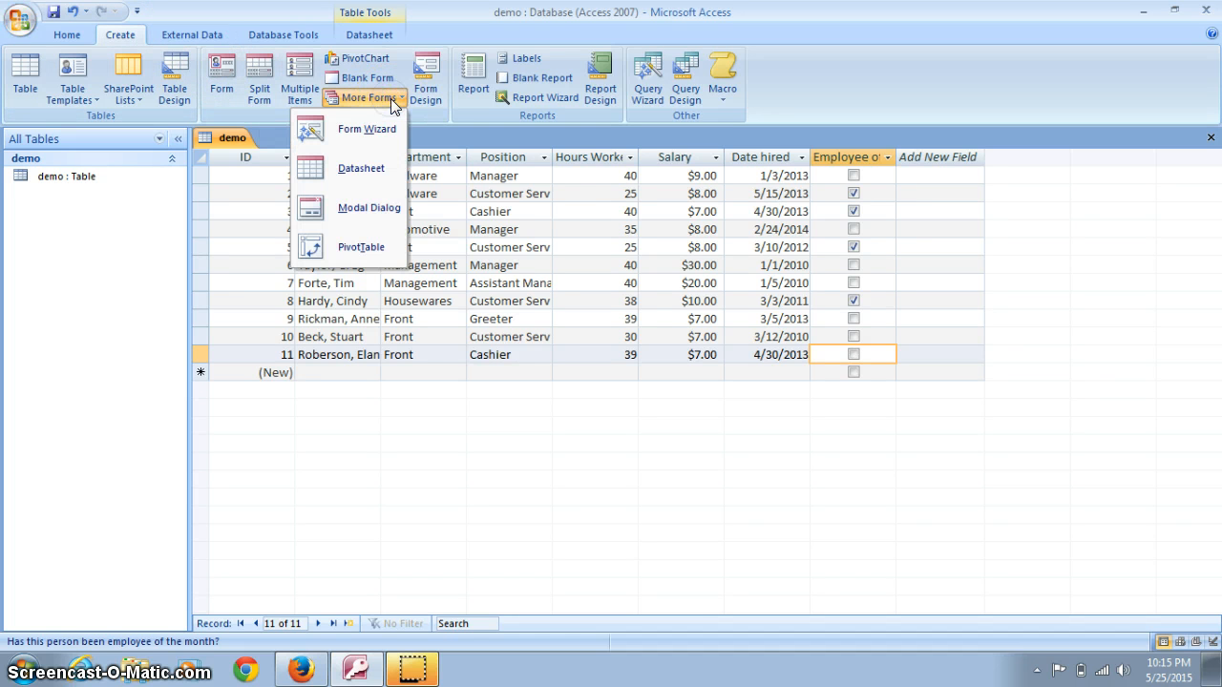
{"action": "left_click", "coordinate": [373, 128]}
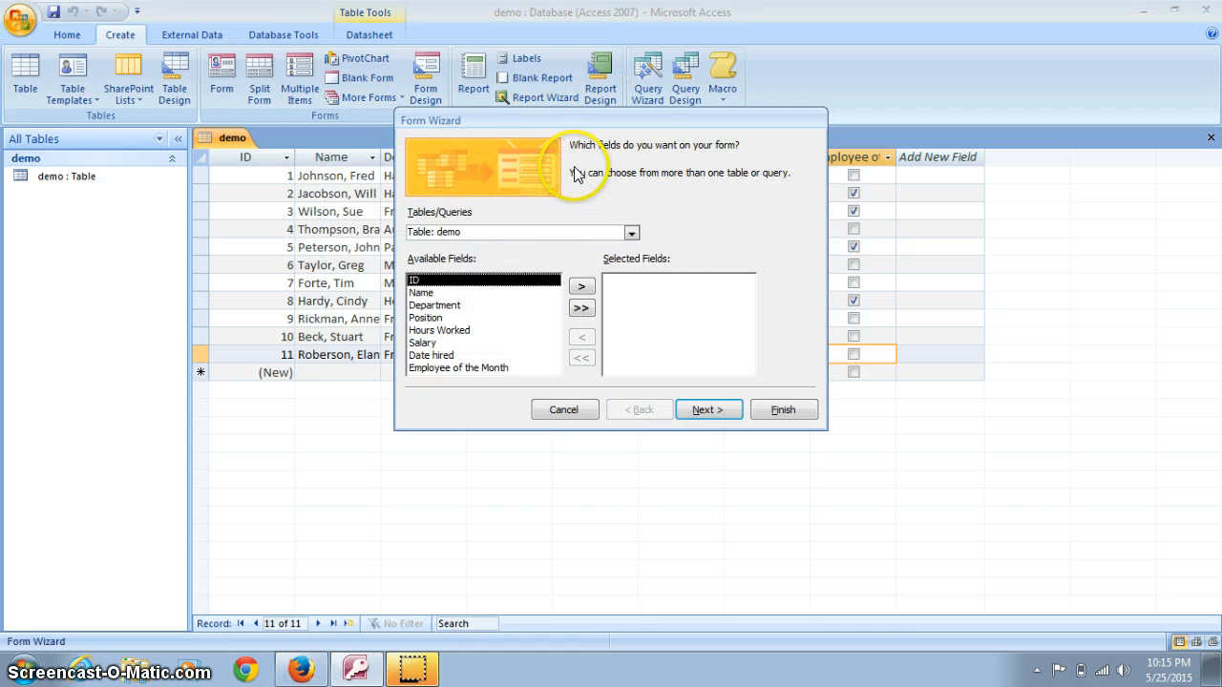
{"action": "left_click", "coordinate": [631, 233]}
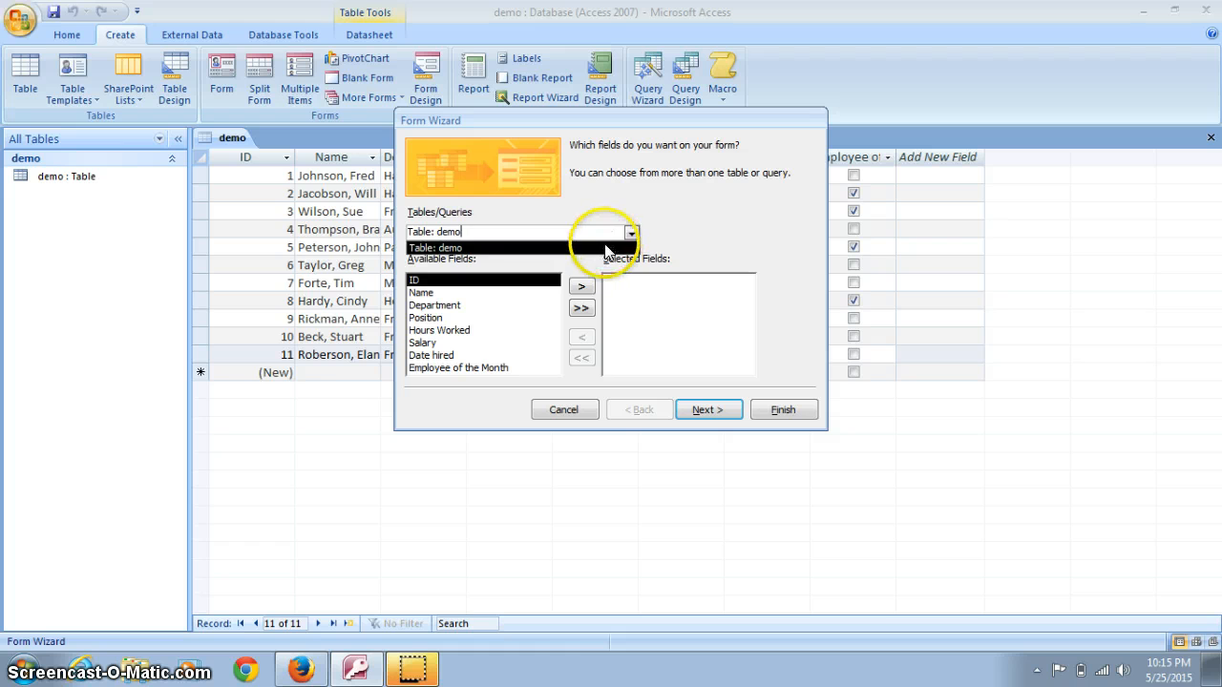
{"action": "left_click", "coordinate": [602, 247]}
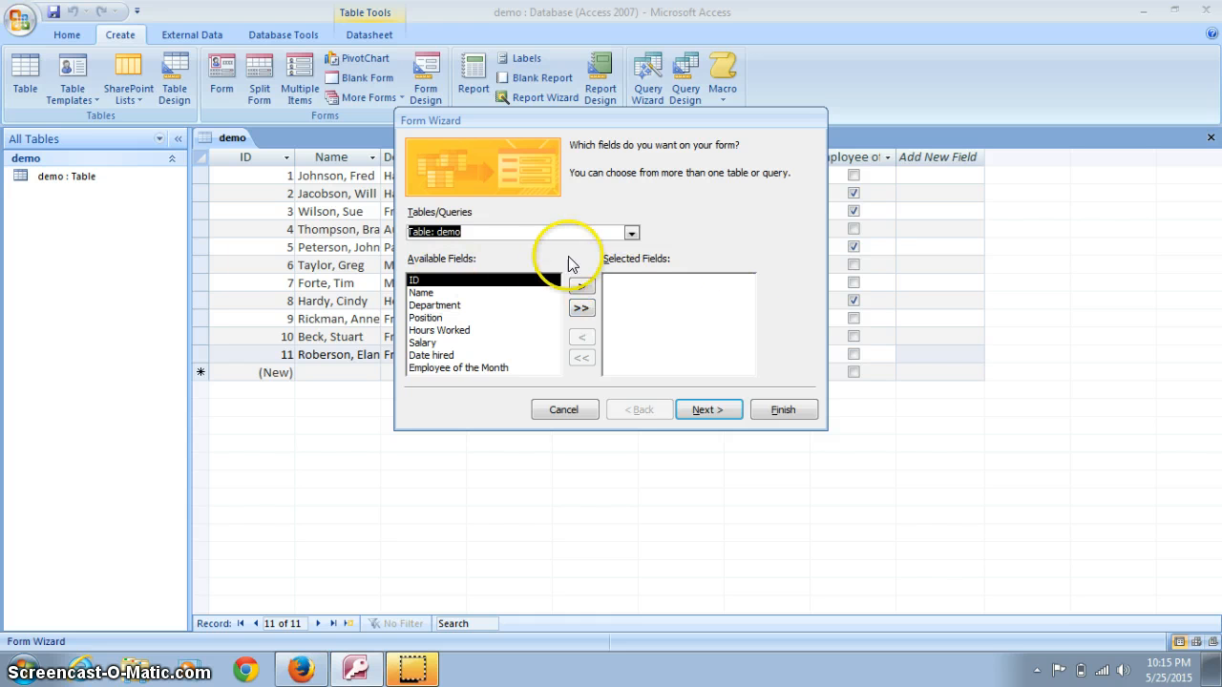
{"action": "left_click", "coordinate": [581, 309]}
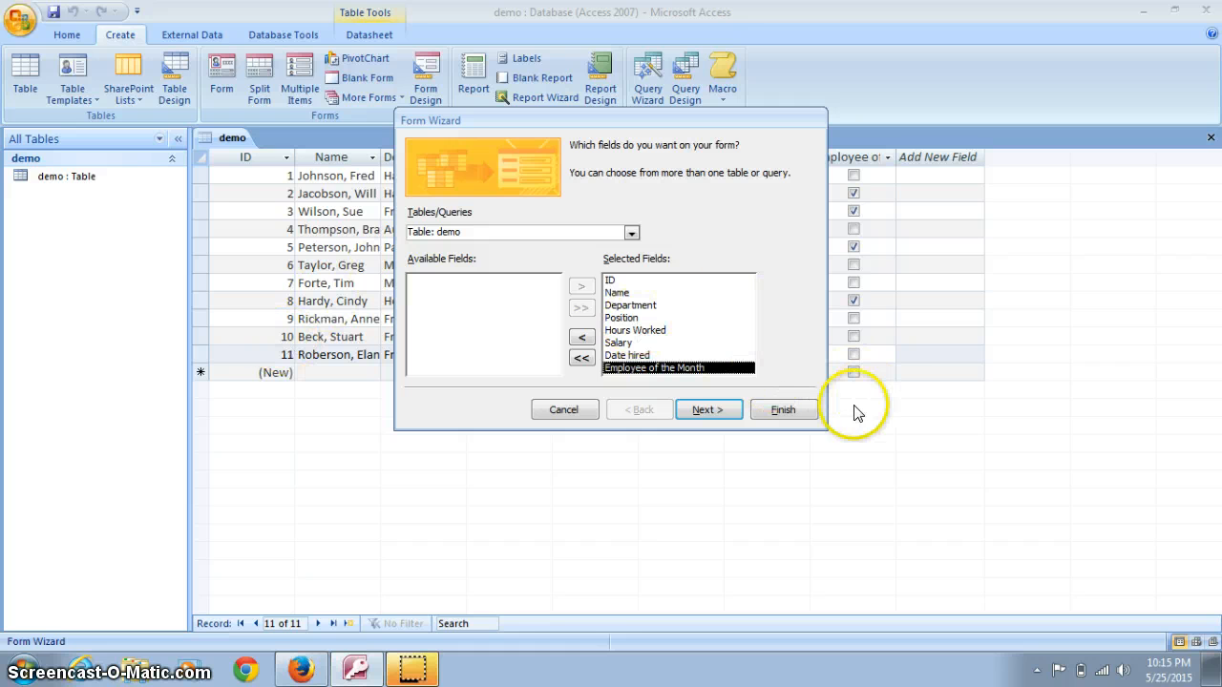
Step: Accept the Columnar layout and the Office style for the form
{"action": "left_click", "coordinate": [717, 411]}
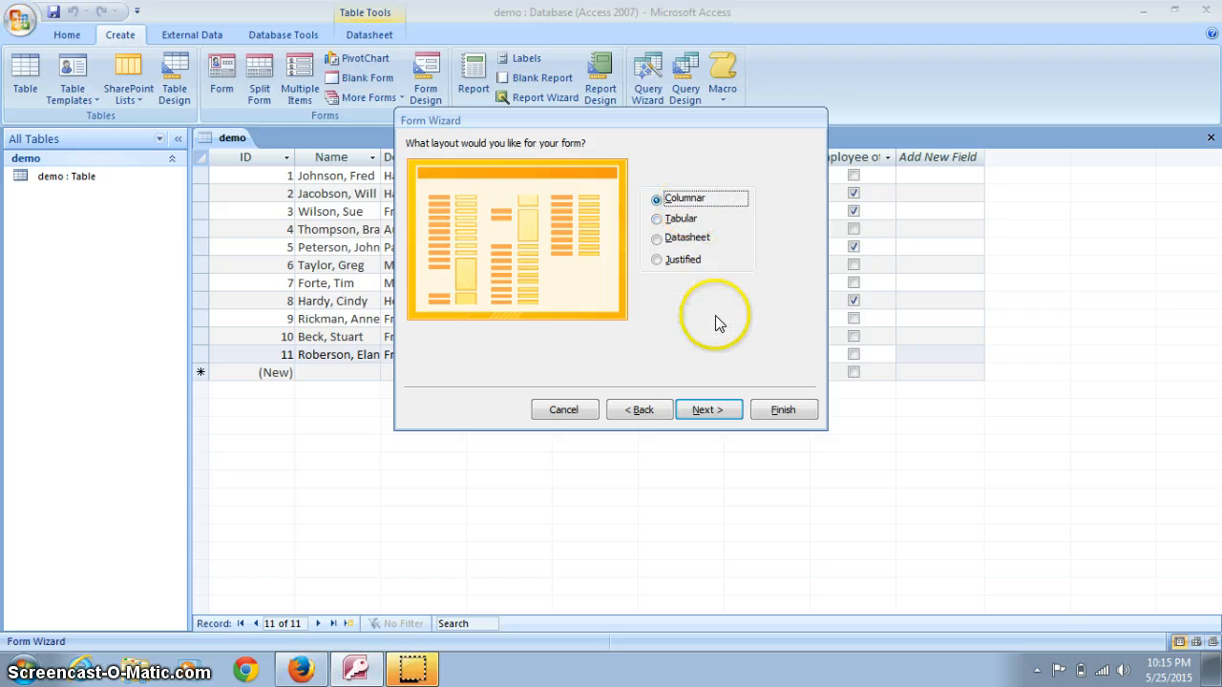
{"action": "left_click", "coordinate": [710, 406]}
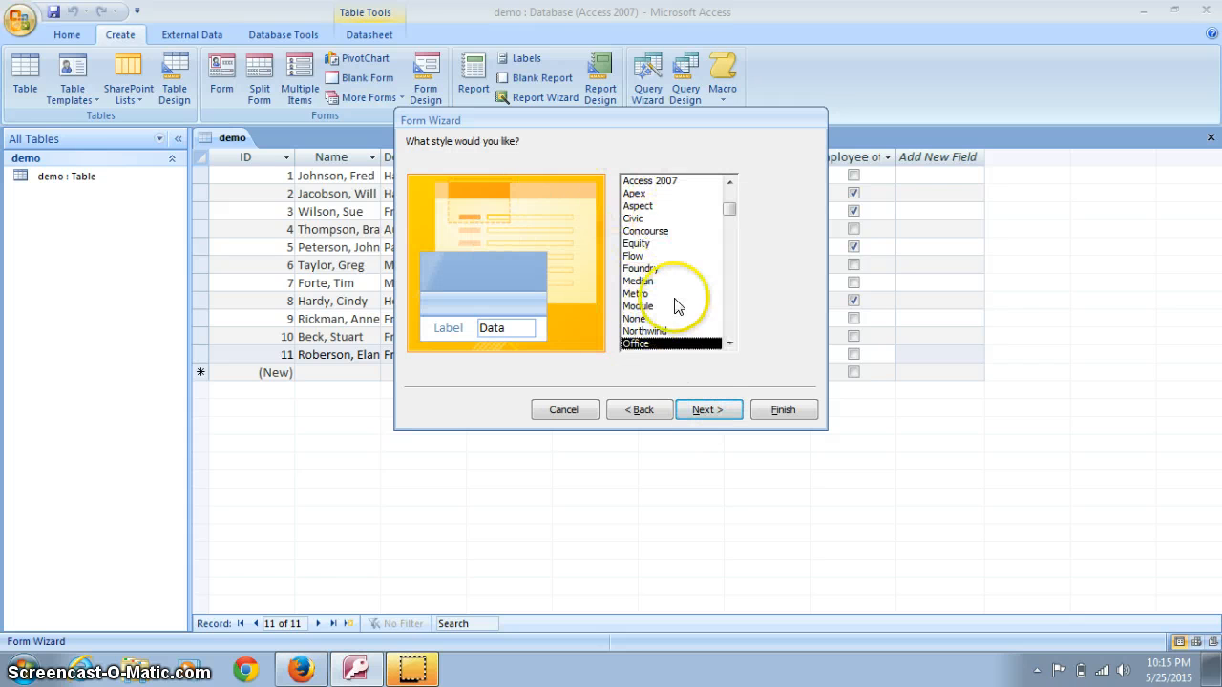
{"action": "left_click", "coordinate": [723, 410]}
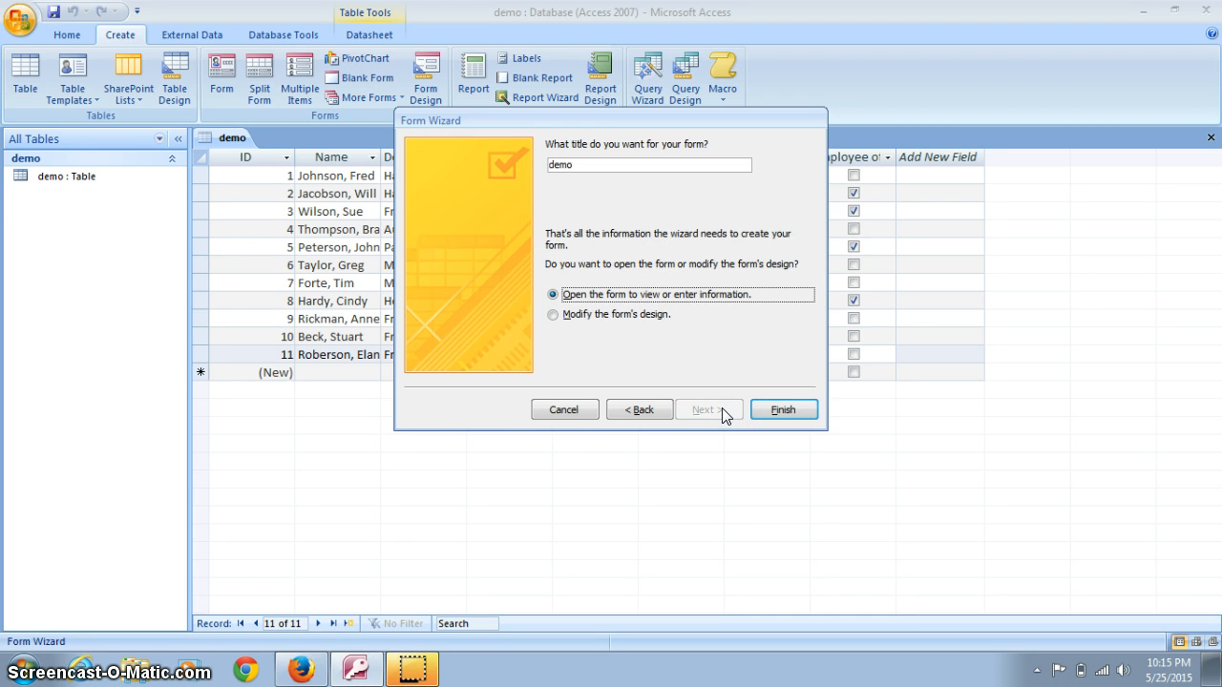
Step: Title the form "demo form" and finish the wizard, opening the form to view or enter information
{"action": "left_click", "coordinate": [653, 315]}
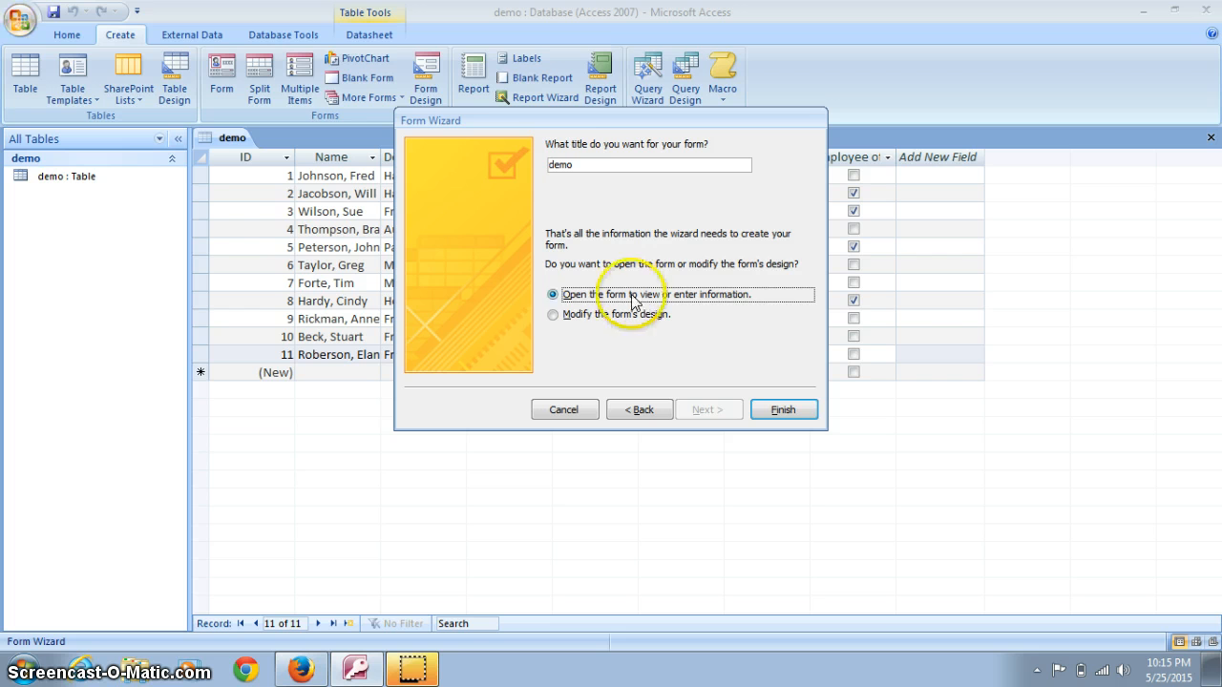
{"action": "left_click", "coordinate": [573, 164]}
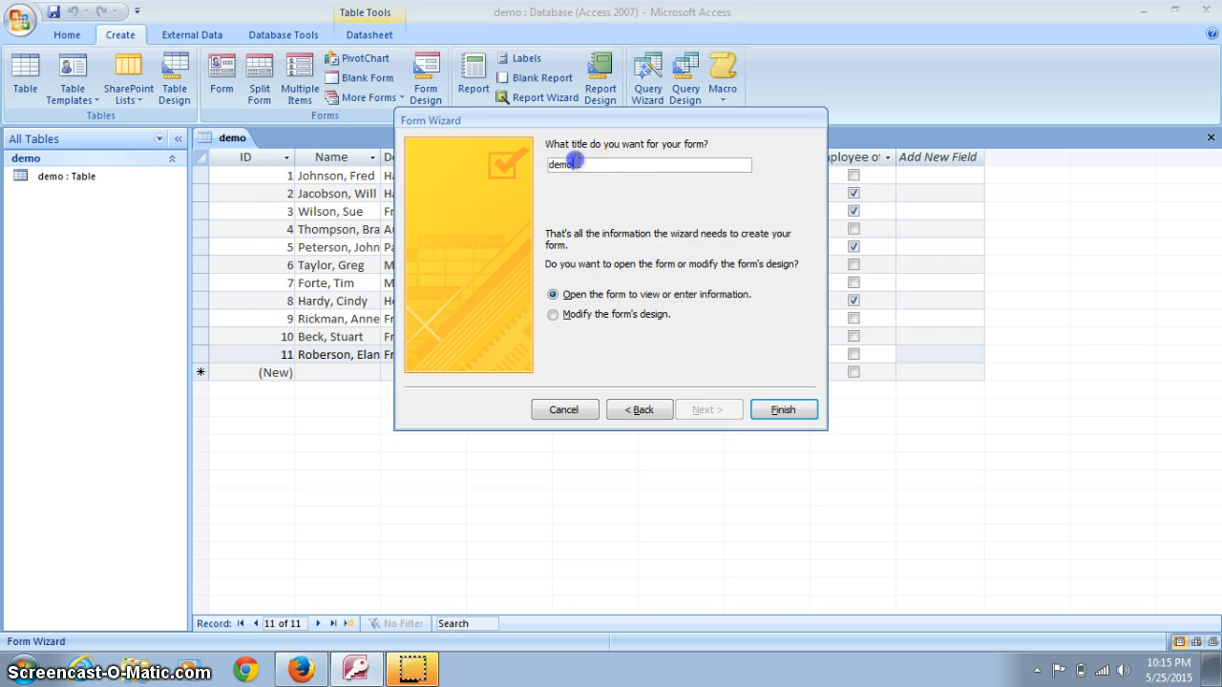
{"action": "left_click", "coordinate": [577, 162]}
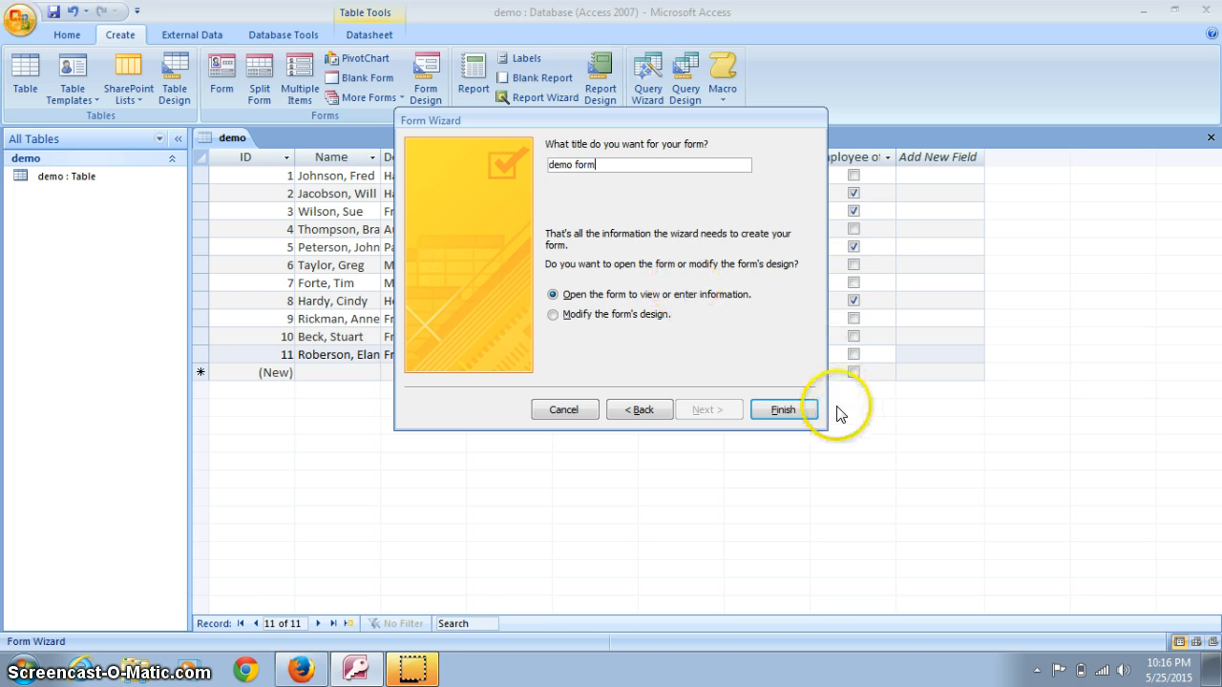
{"action": "left_click", "coordinate": [777, 410]}
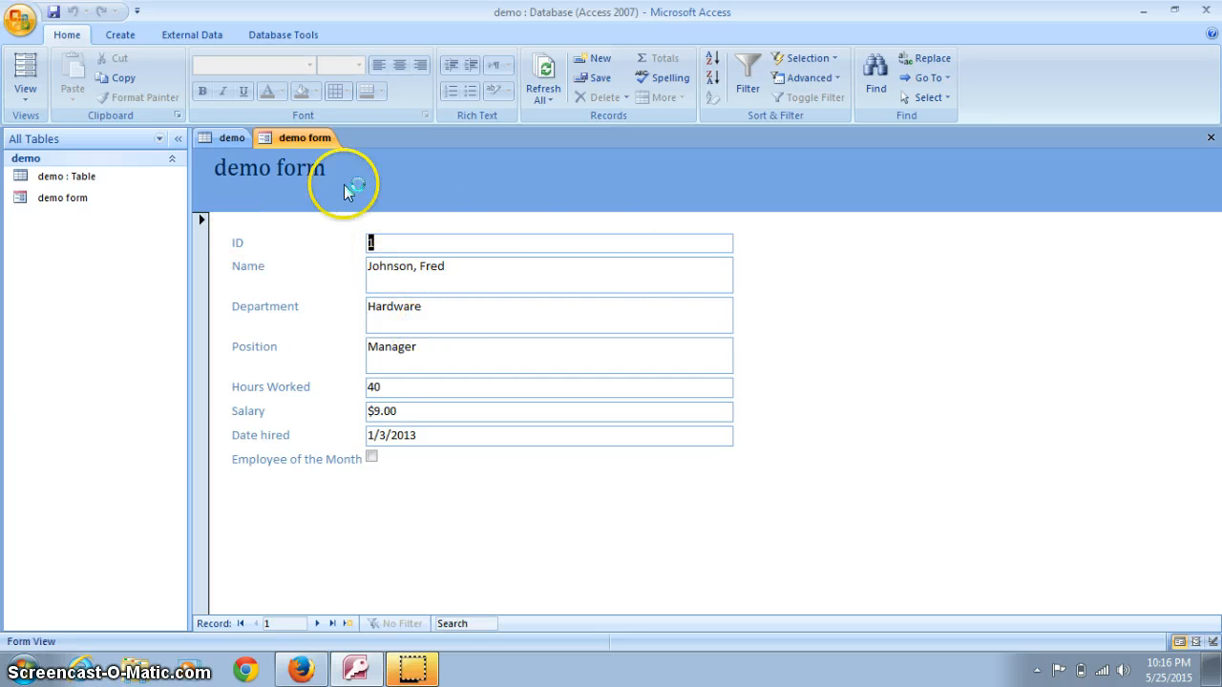
Step: Look at the source demo table and return to the new demo form
{"action": "left_click", "coordinate": [59, 196]}
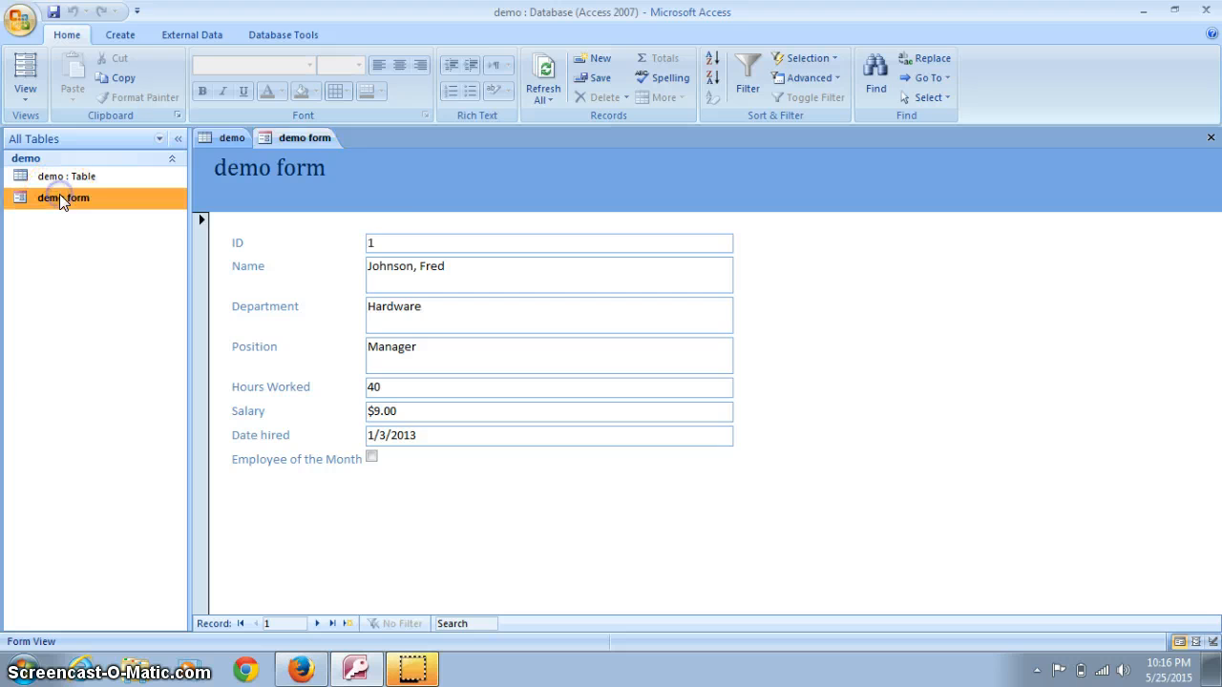
{"action": "left_click", "coordinate": [232, 137]}
{"action": "left_click", "coordinate": [286, 137]}
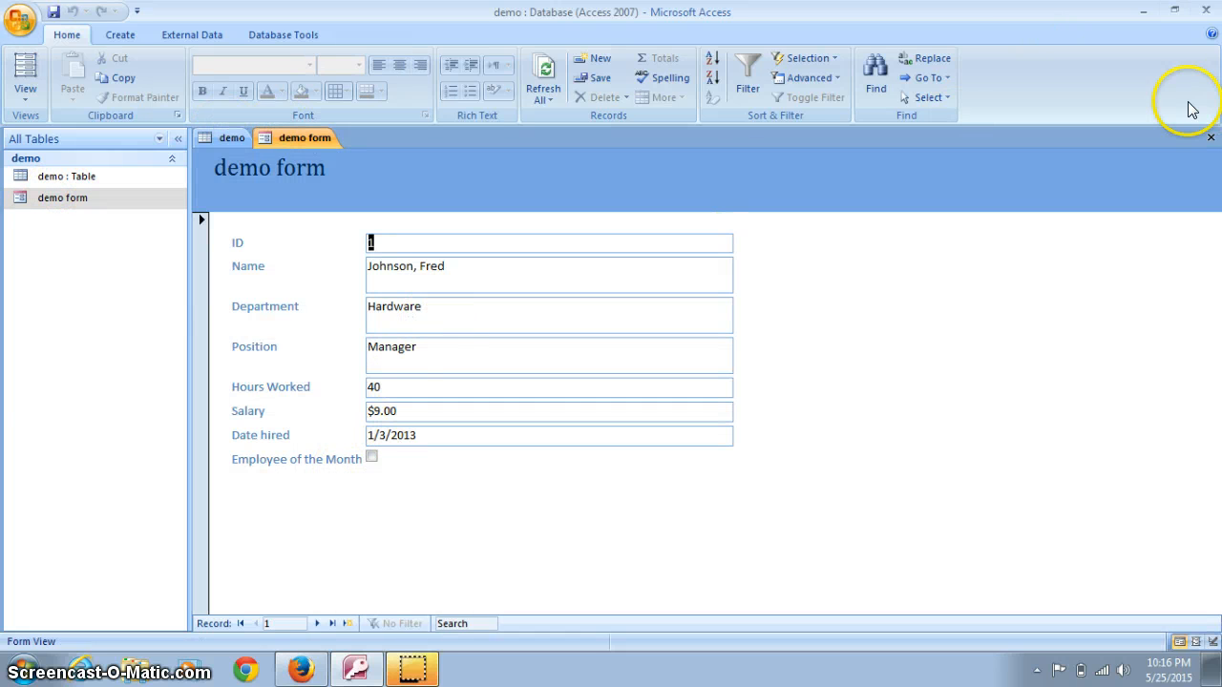
Step: Add a new record in the form with the employee's name, department Automotive and position Customer Service
{"action": "left_click", "coordinate": [346, 622]}
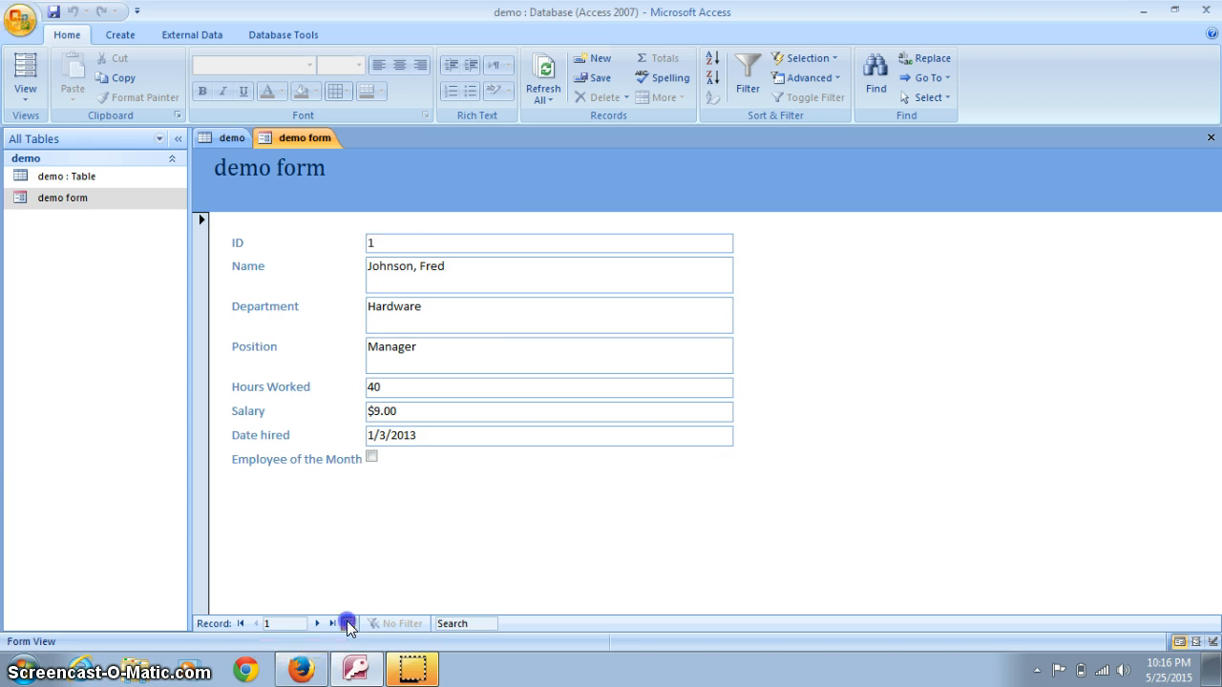
{"action": "left_click", "coordinate": [391, 284]}
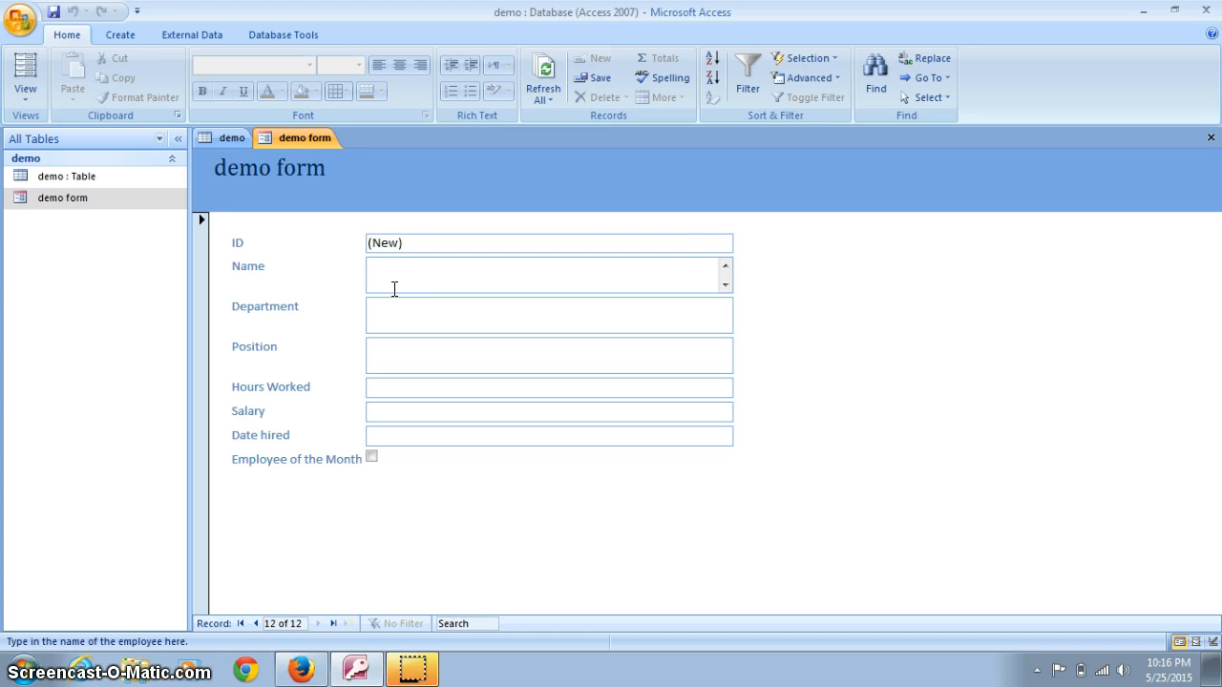
{"action": "type", "text": "Wilson, Jared"}
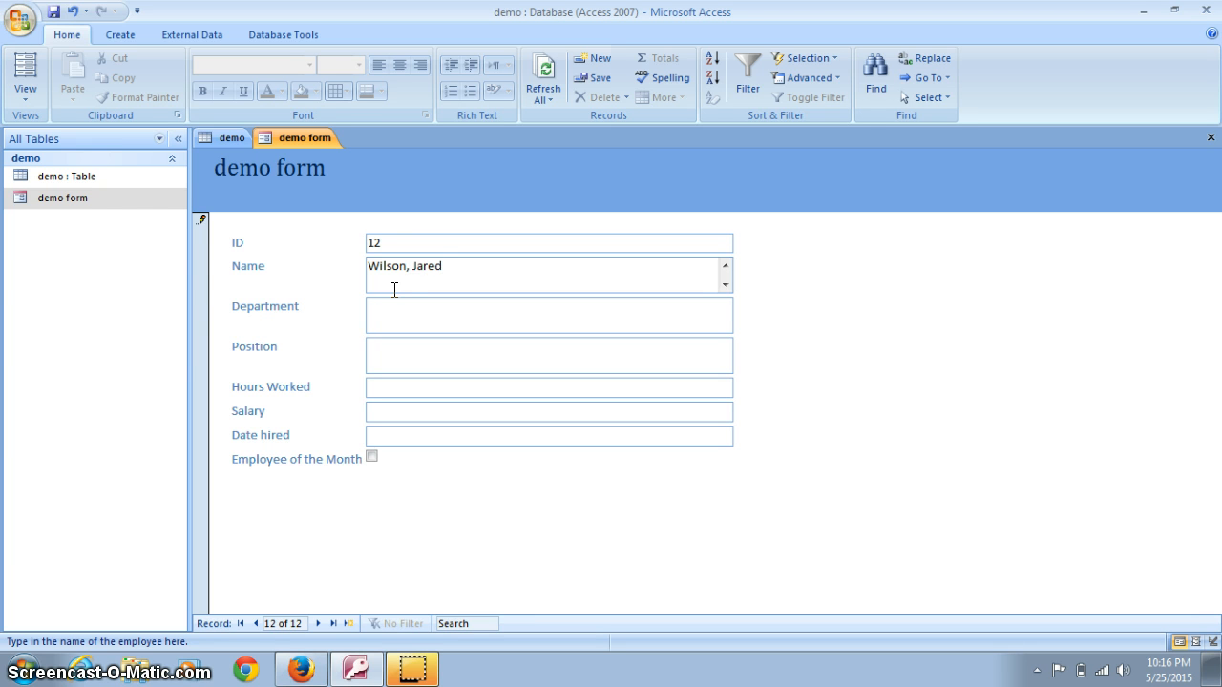
{"action": "left_click", "coordinate": [396, 319]}
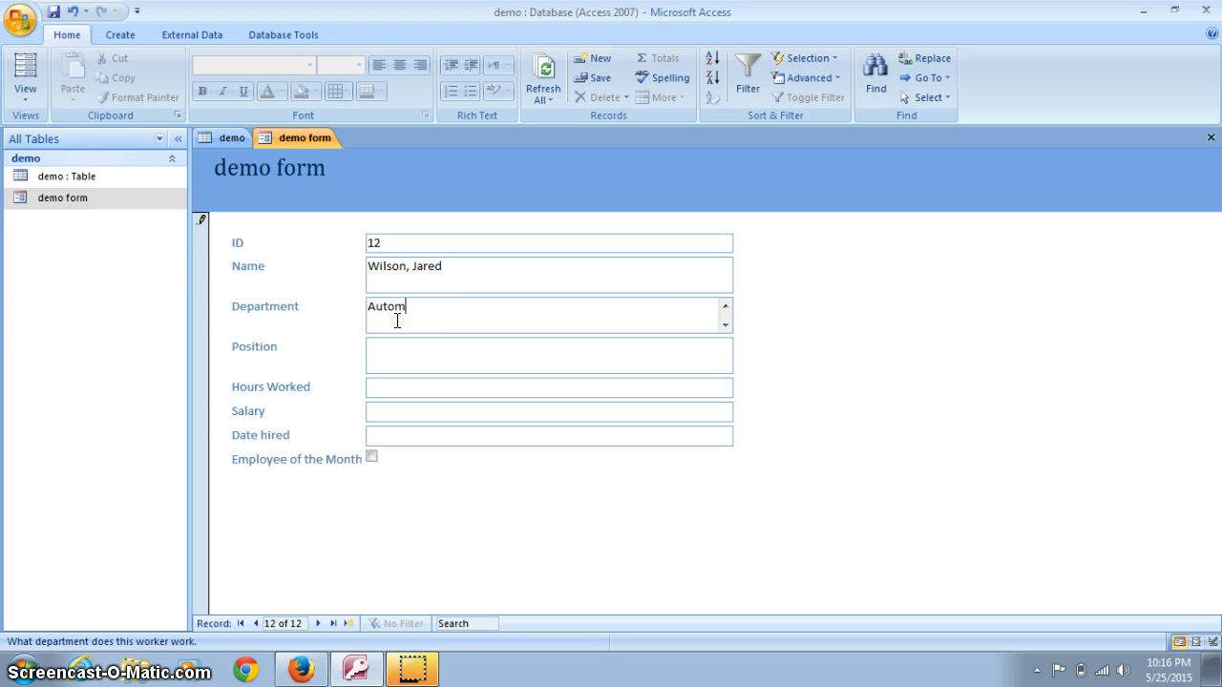
{"action": "left_click", "coordinate": [390, 351]}
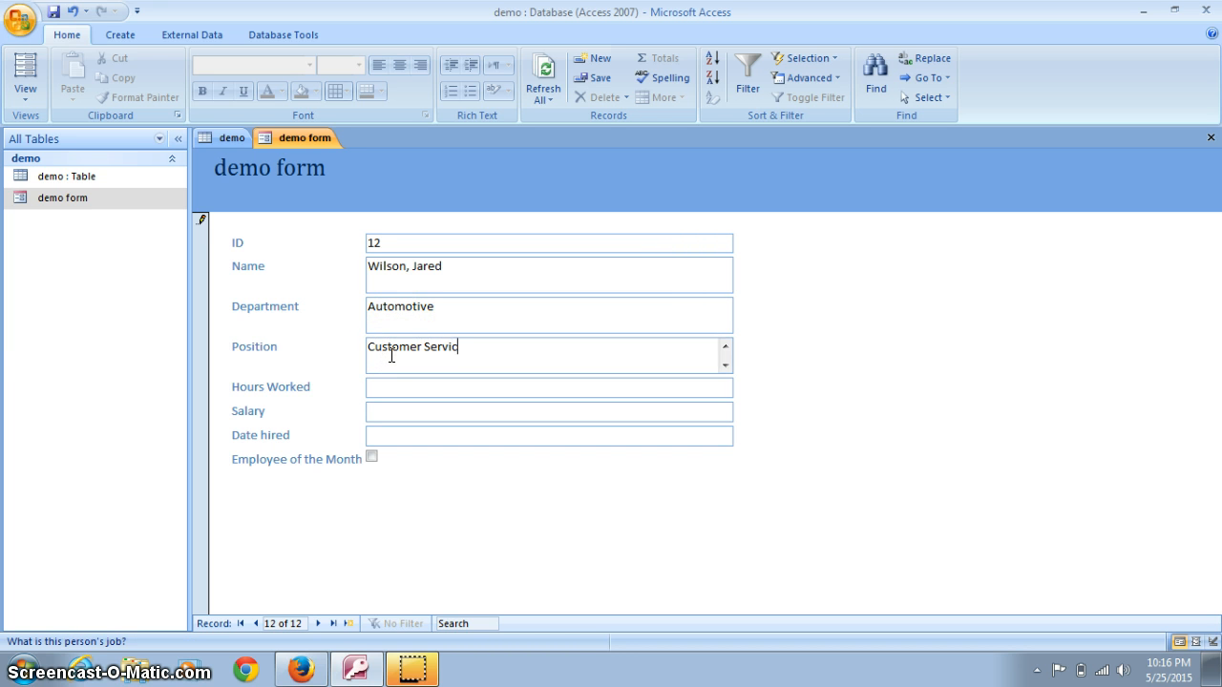
Step: Complete the record with 34 hours worked, salary $8.00, hire date 4/1/14 and Employee of the Month checked, and save it
{"action": "left_click", "coordinate": [390, 390]}
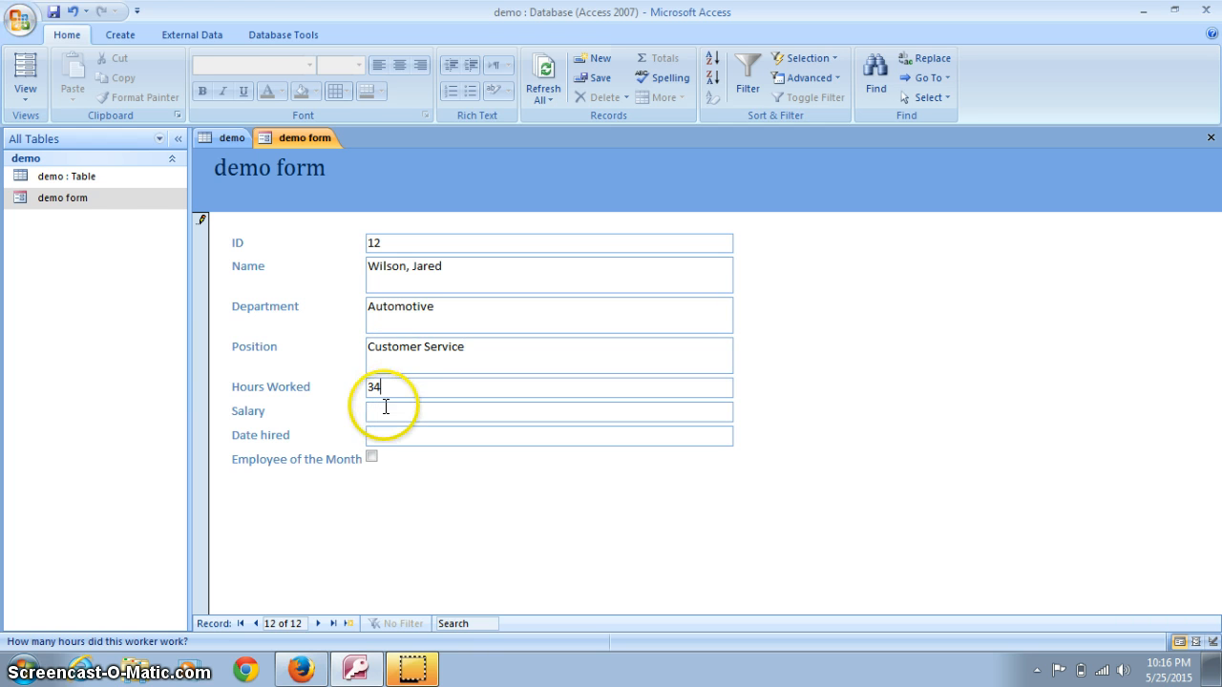
{"action": "left_click", "coordinate": [385, 405]}
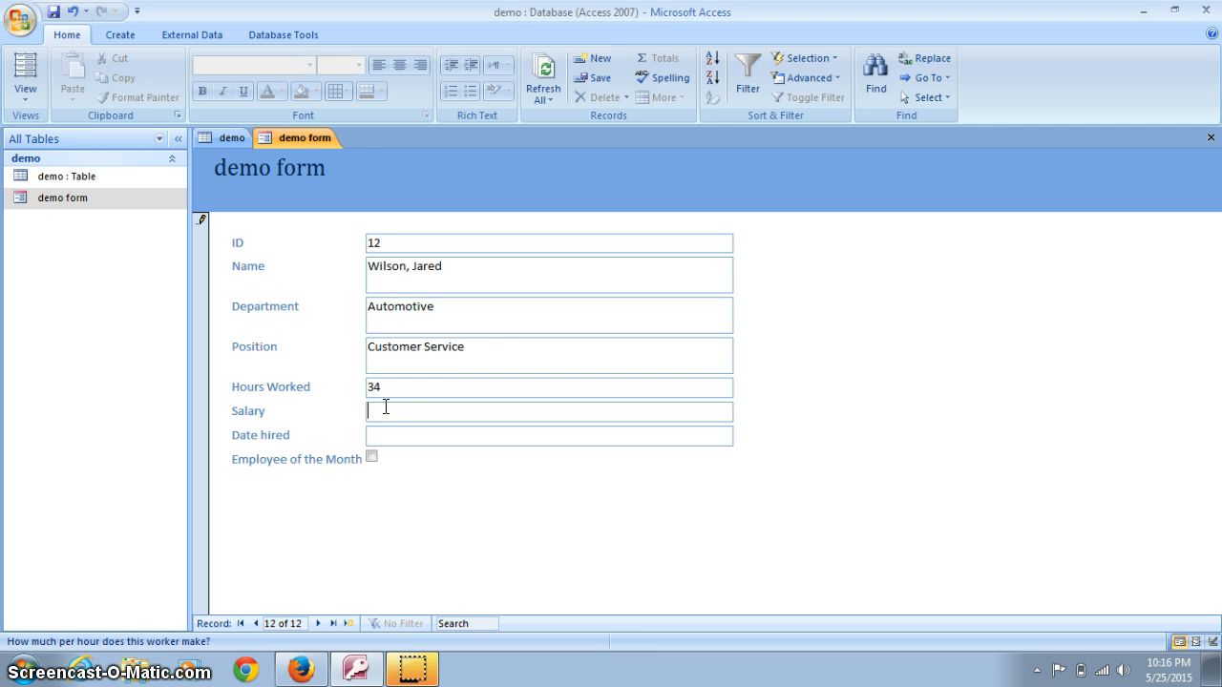
{"action": "left_click", "coordinate": [385, 433]}
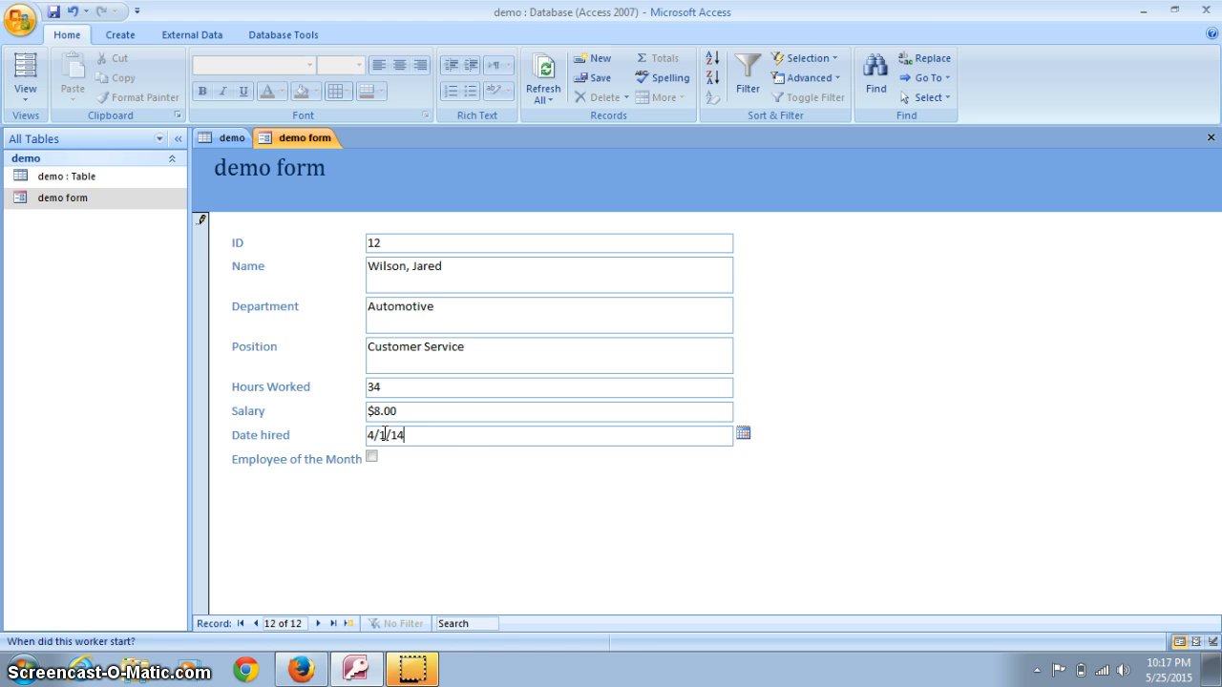
{"action": "left_click", "coordinate": [443, 413]}
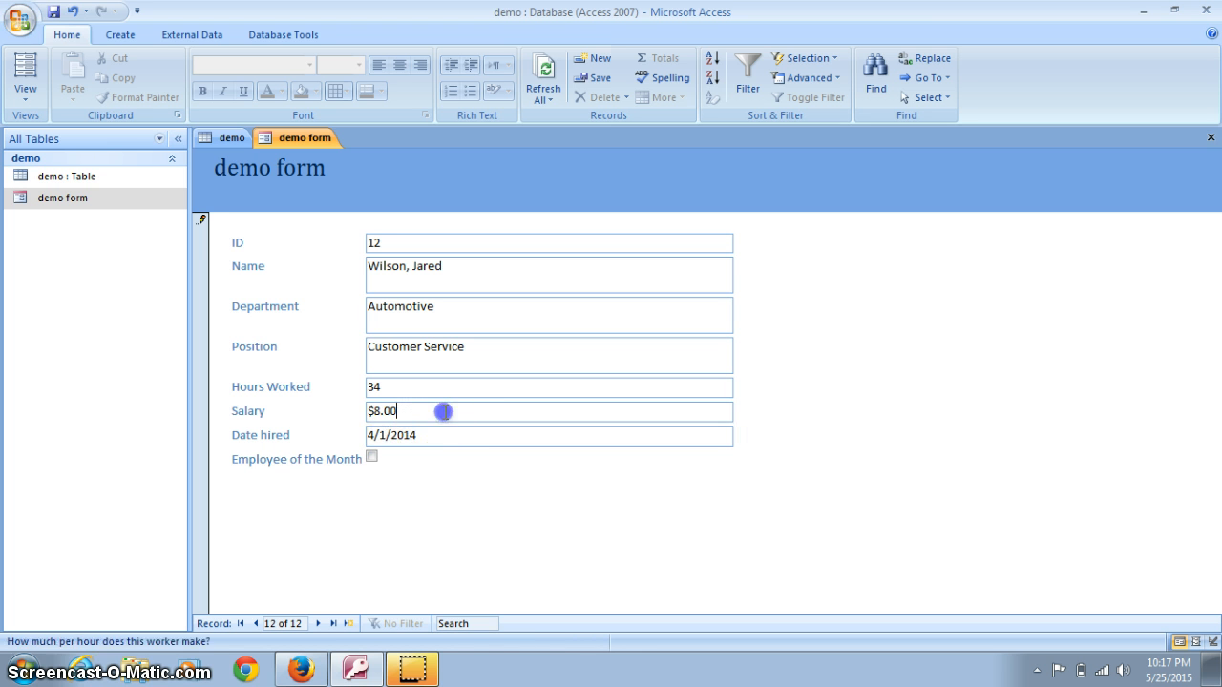
{"action": "left_click", "coordinate": [371, 457]}
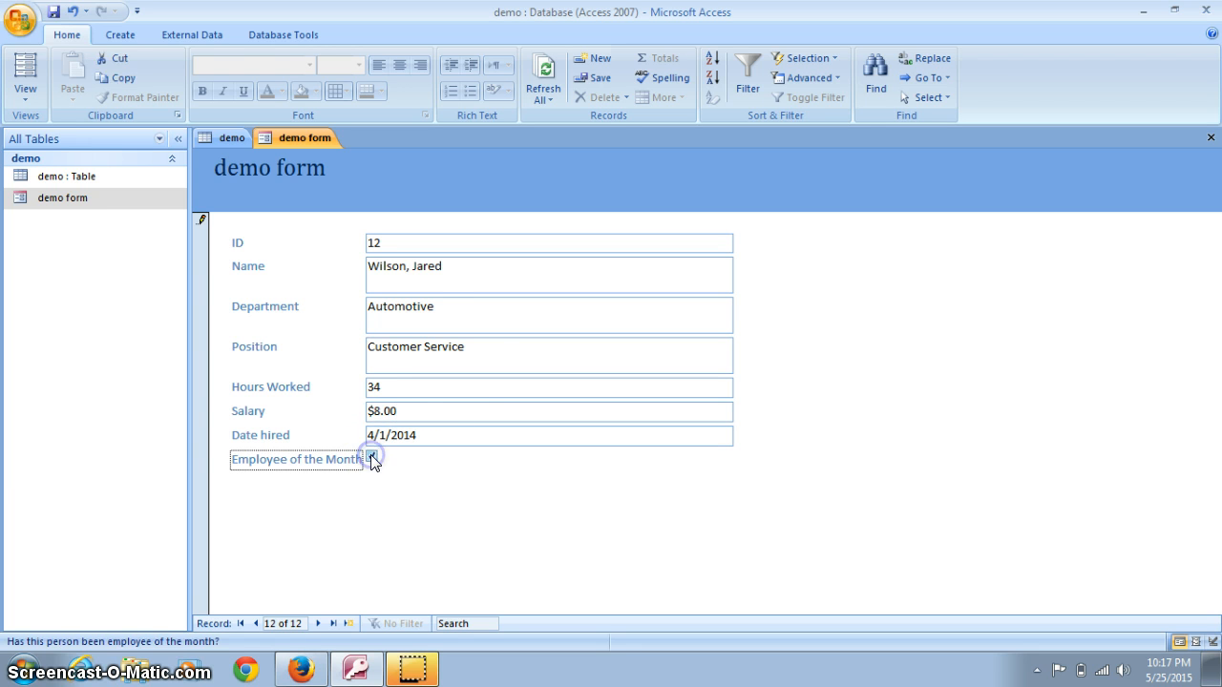
{"action": "left_click", "coordinate": [53, 14]}
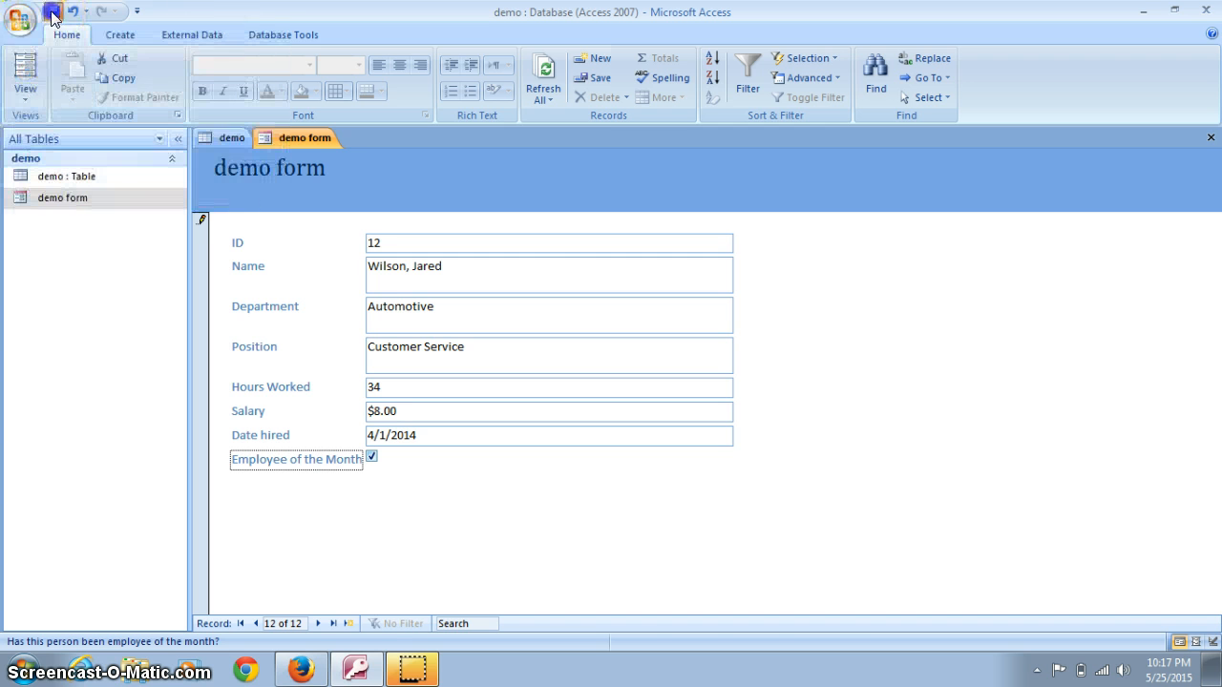
Step: Refresh all records in the demo form and in the demo table
{"action": "left_click", "coordinate": [352, 623]}
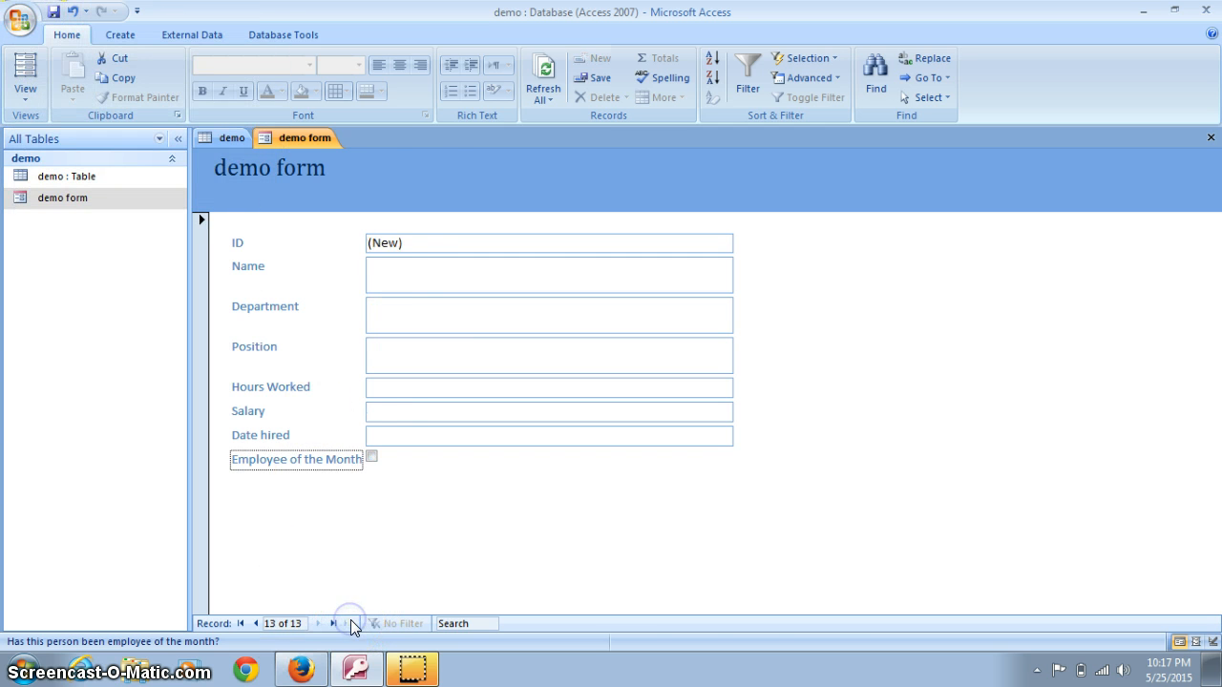
{"action": "left_click", "coordinate": [546, 74]}
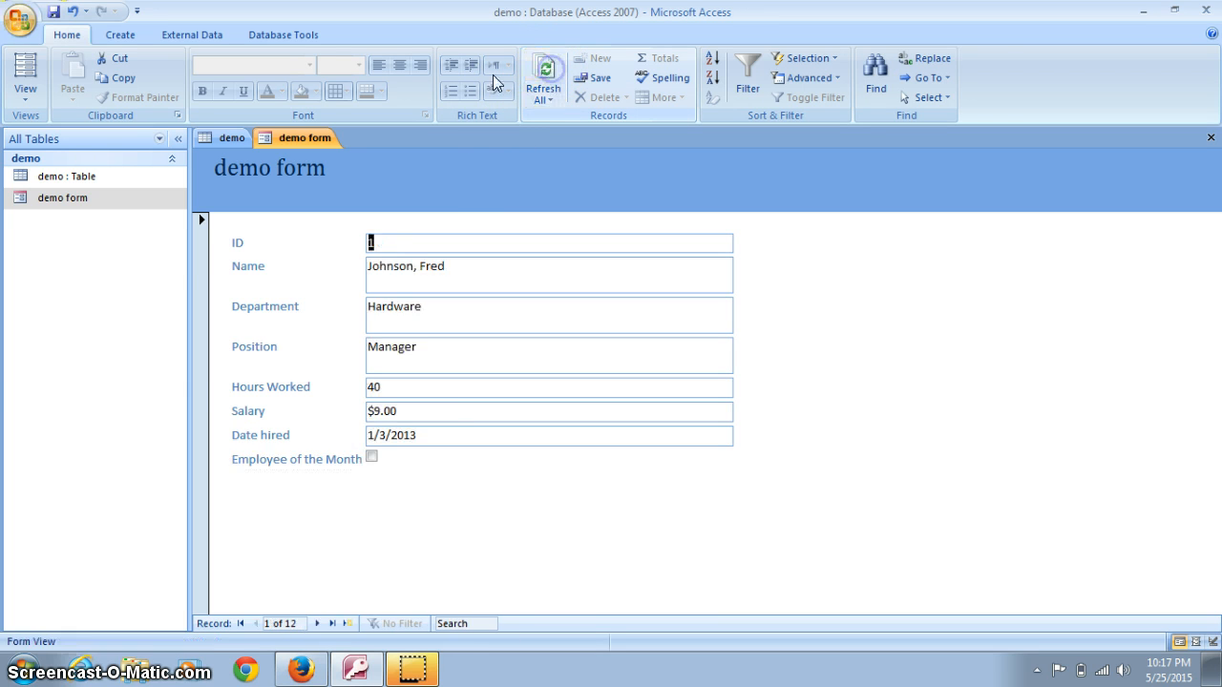
{"action": "left_click", "coordinate": [229, 139]}
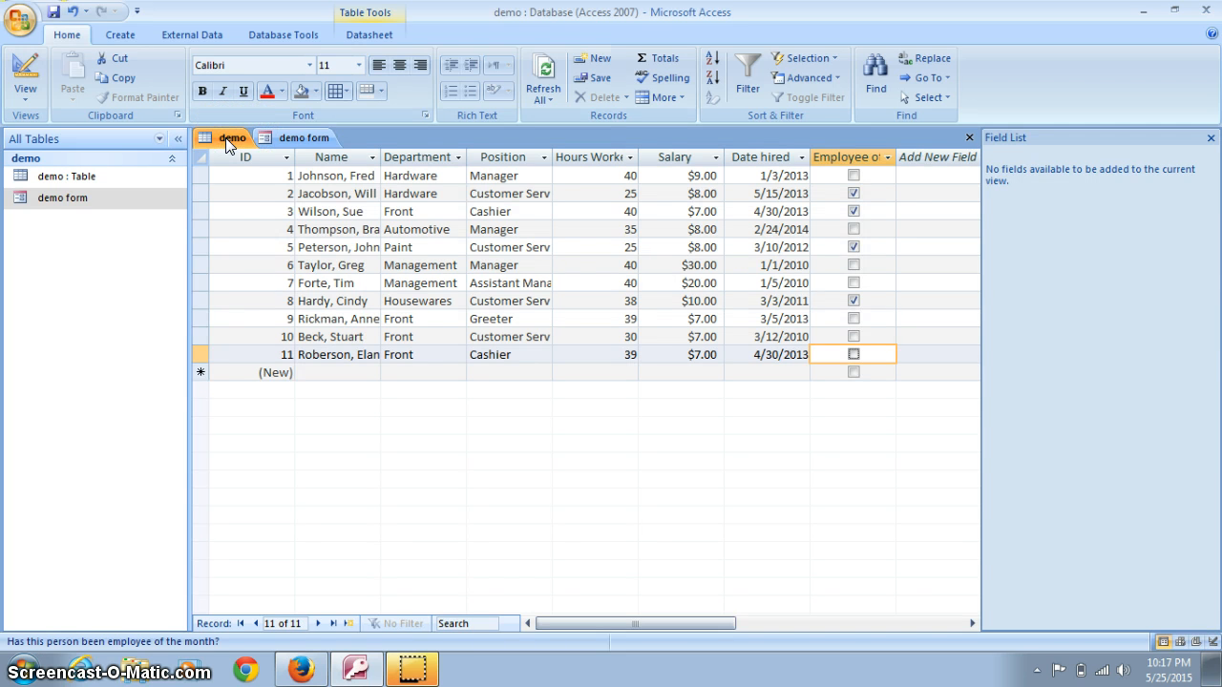
{"action": "left_click", "coordinate": [540, 67]}
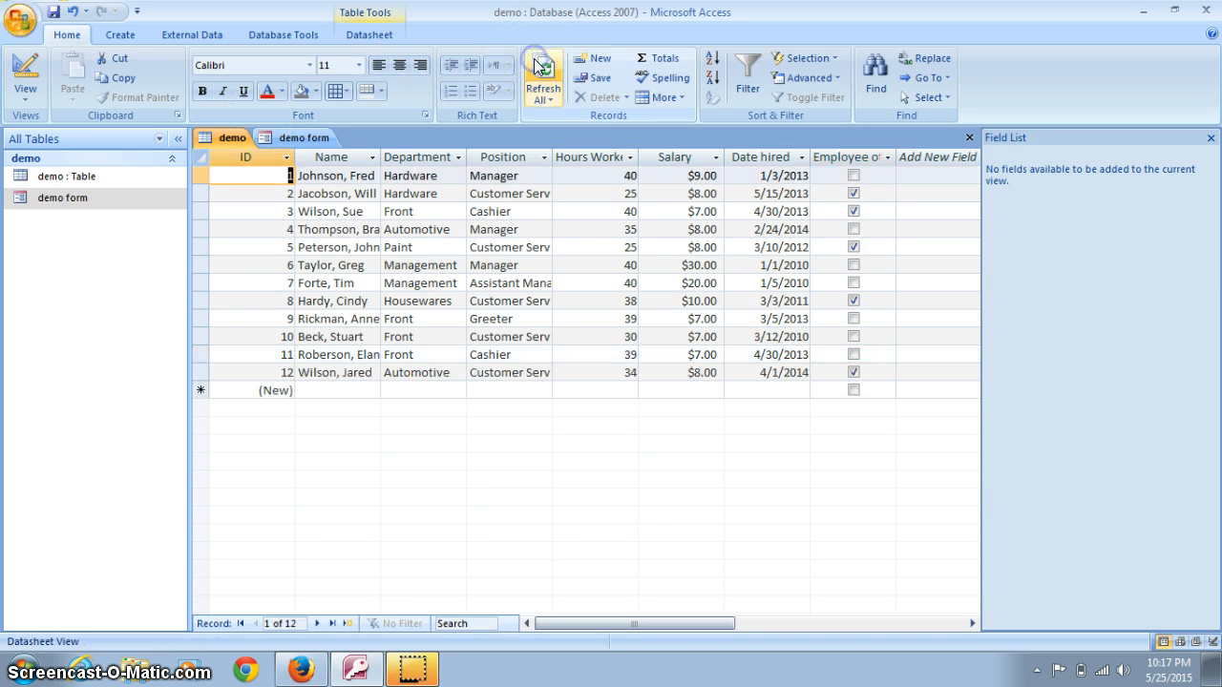
Step: Compare the refreshed demo table with the demo form, ending on the form
{"action": "left_click", "coordinate": [287, 139]}
{"action": "left_click", "coordinate": [236, 139]}
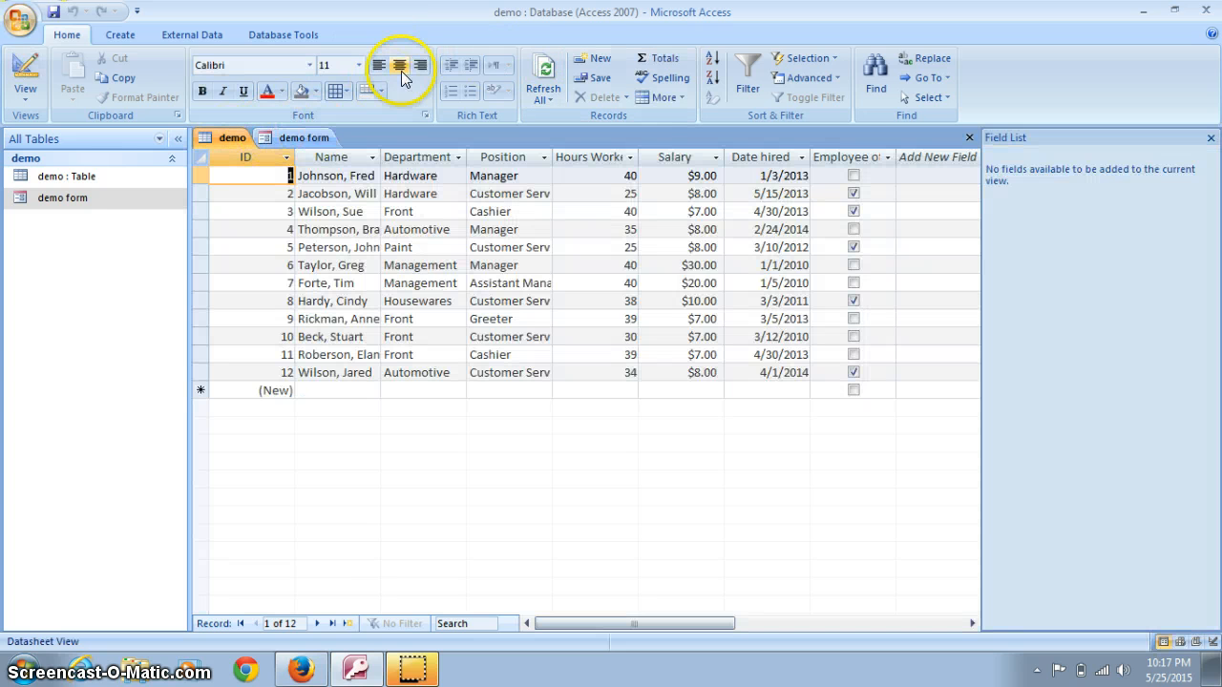
{"action": "left_click", "coordinate": [301, 138]}
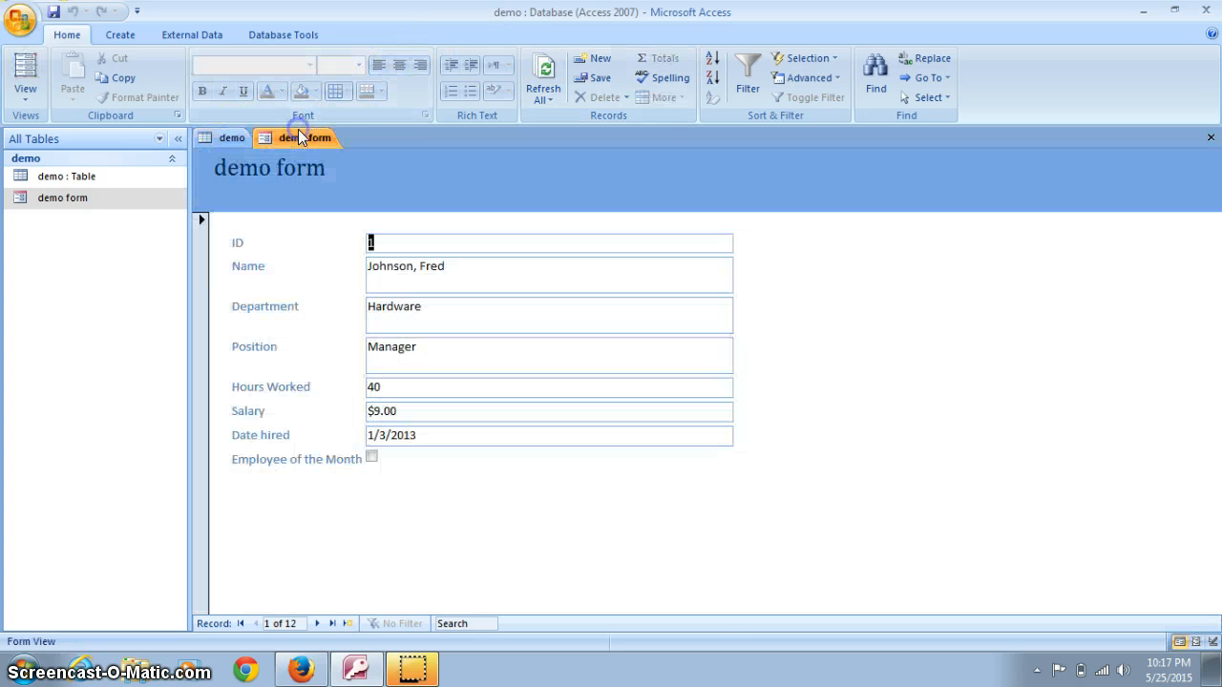
{"action": "left_click", "coordinate": [236, 139]}
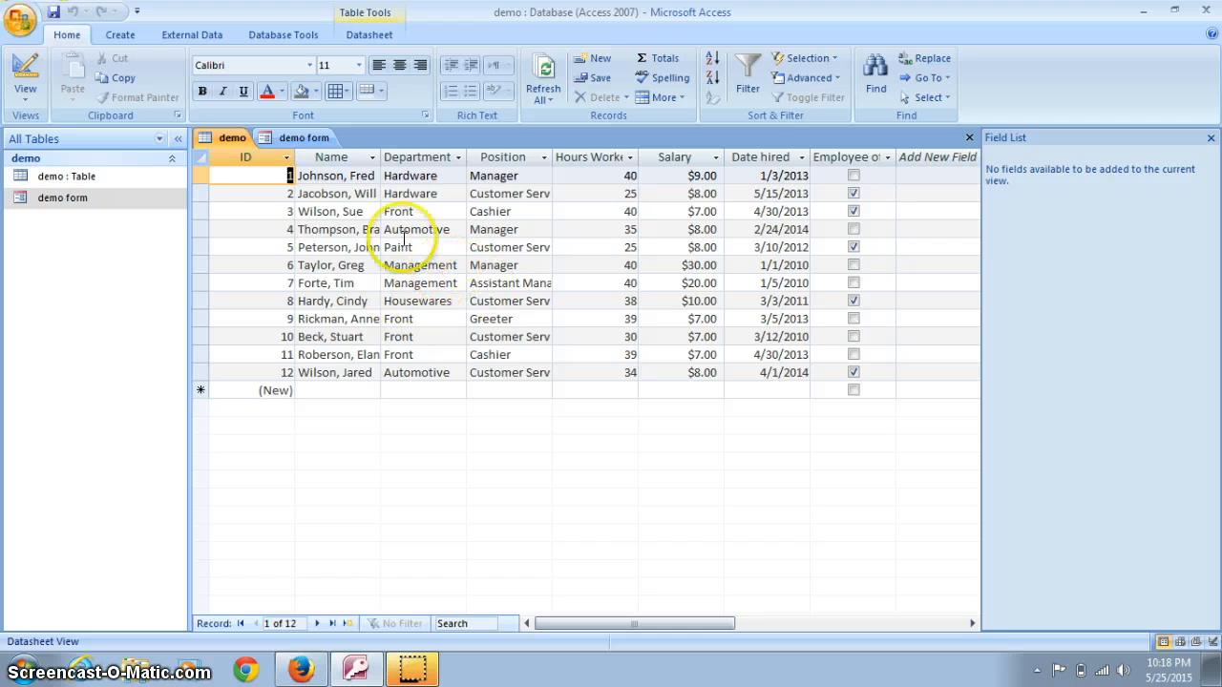
{"action": "left_click", "coordinate": [307, 139]}
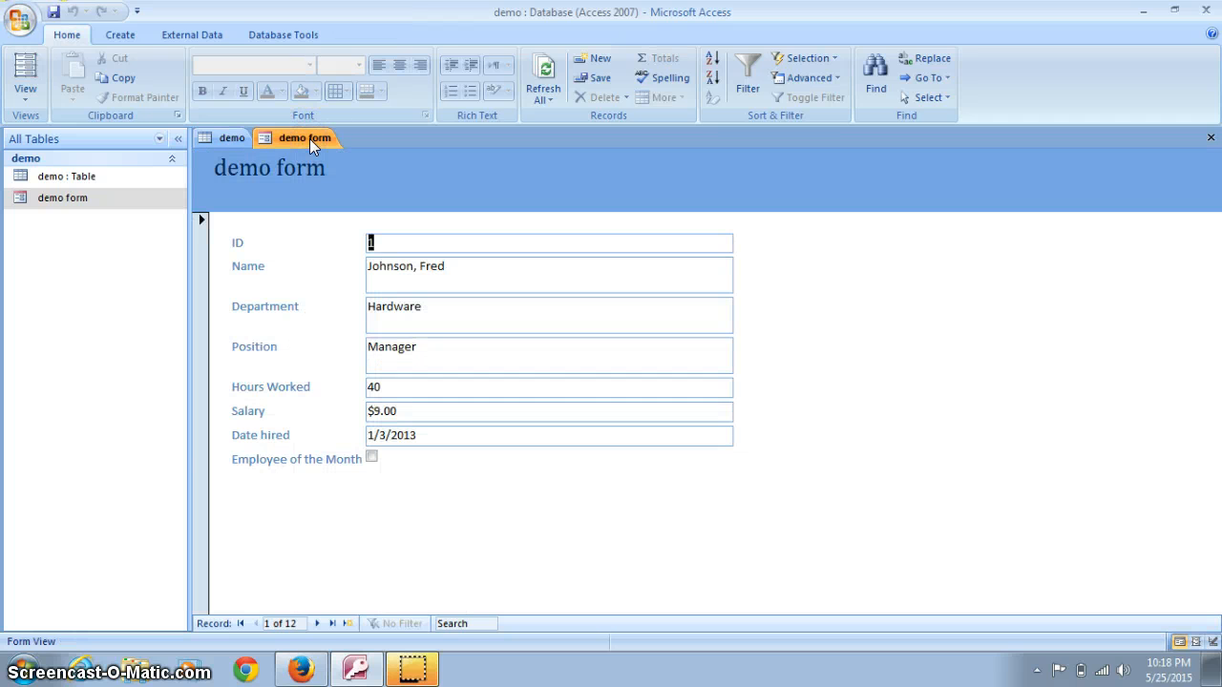
{"action": "left_click", "coordinate": [124, 35]}
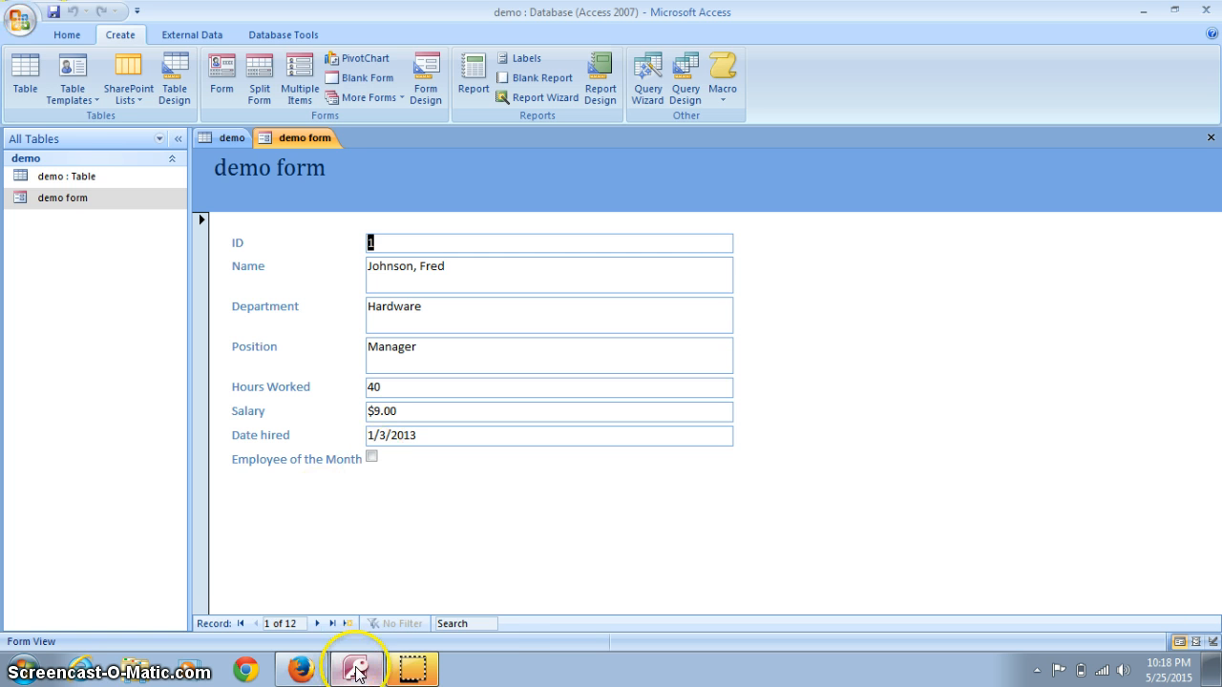
{"action": "mouse_move", "coordinate": [355, 673]}
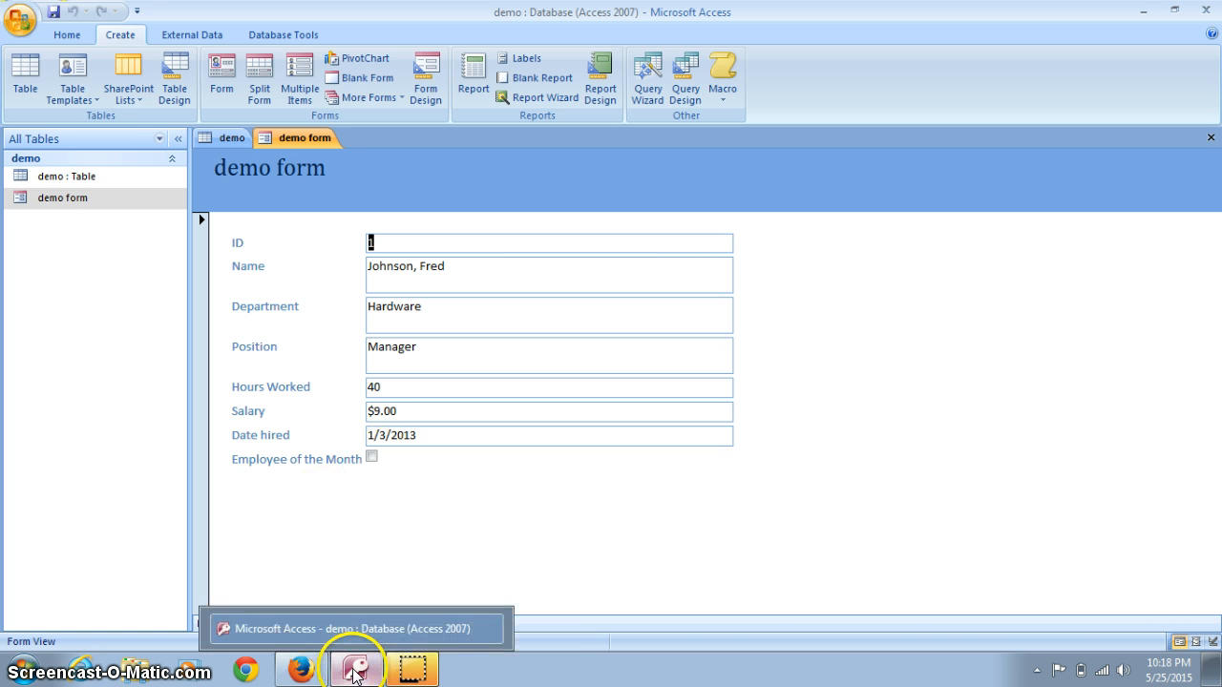
{"action": "left_click", "coordinate": [300, 671]}
{"action": "left_click", "coordinate": [412, 670]}
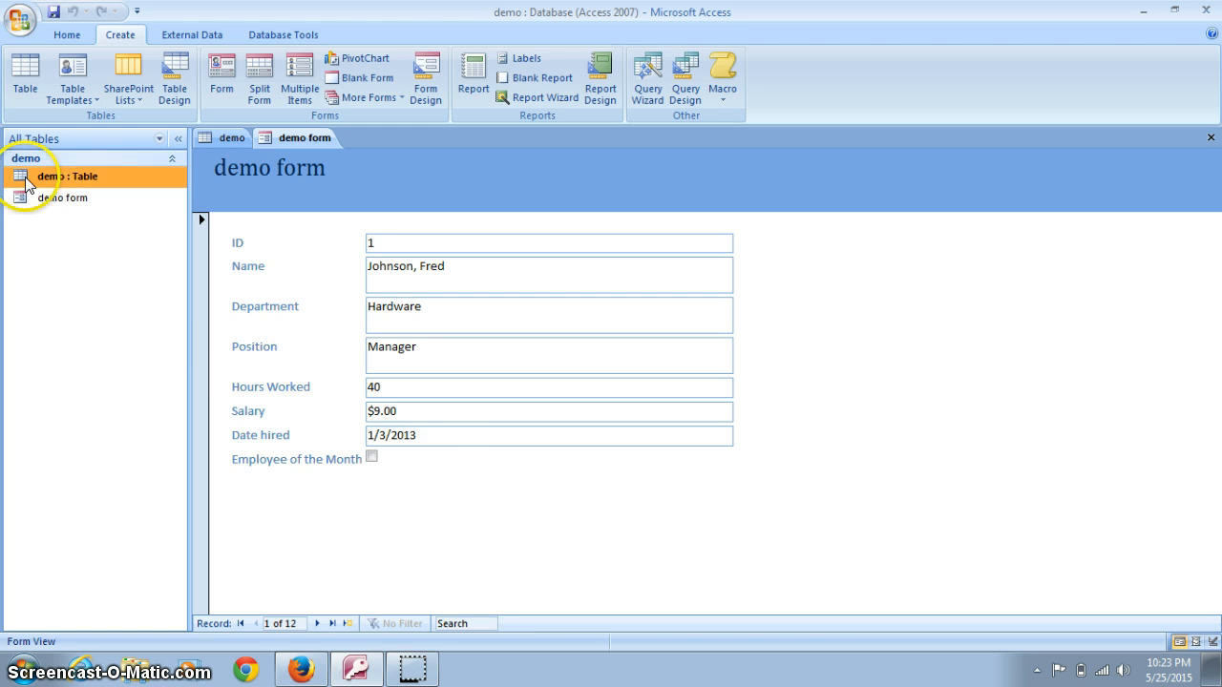
Step: Look over the demo table's records and the matching single-record view in the demo form
{"action": "left_click", "coordinate": [69, 200]}
{"action": "left_click", "coordinate": [72, 177]}
{"action": "left_click", "coordinate": [222, 134]}
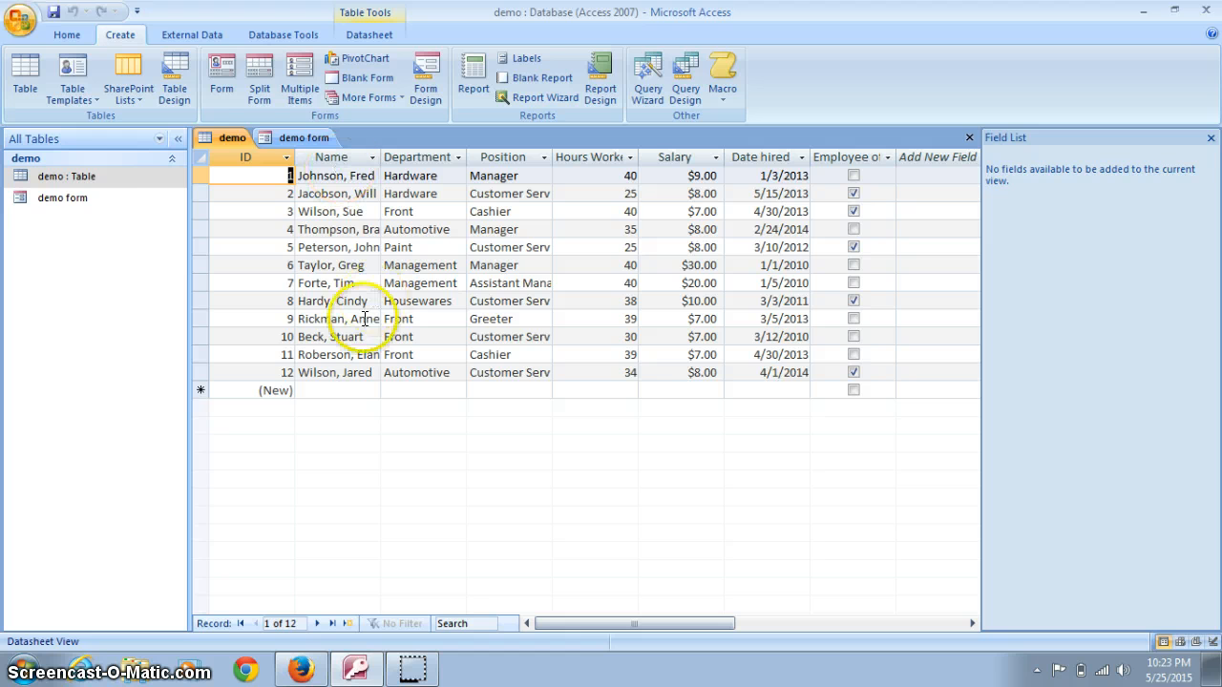
{"action": "left_click", "coordinate": [88, 202]}
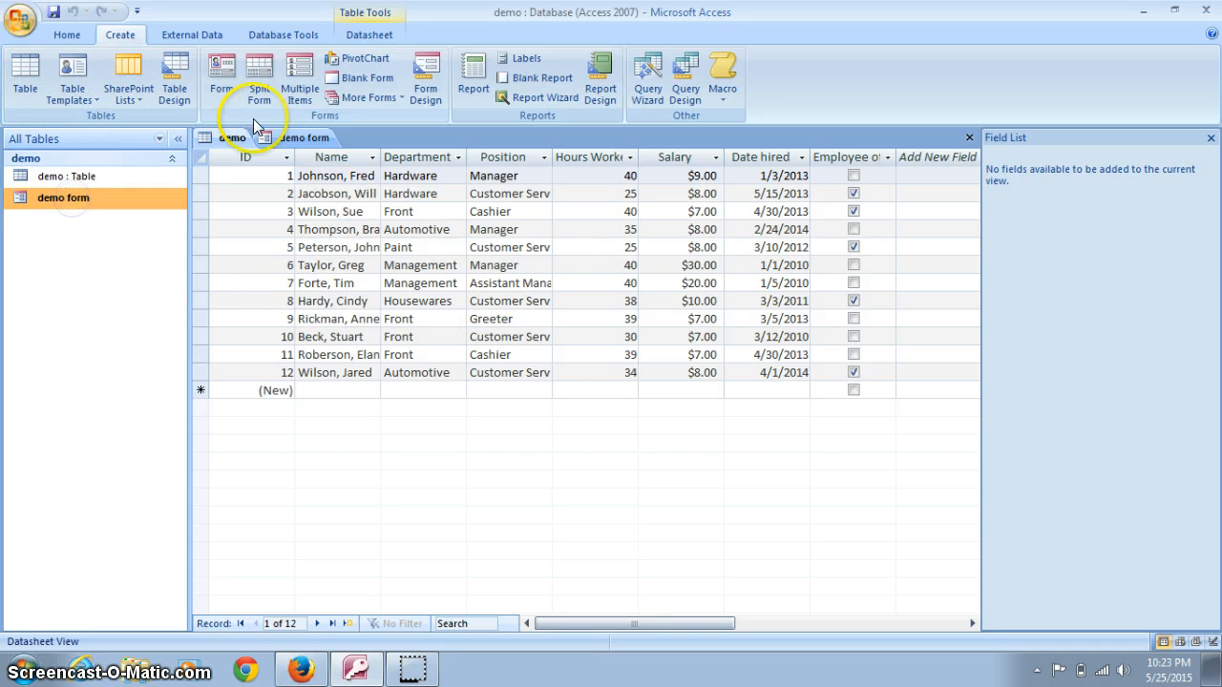
{"action": "left_click", "coordinate": [285, 136]}
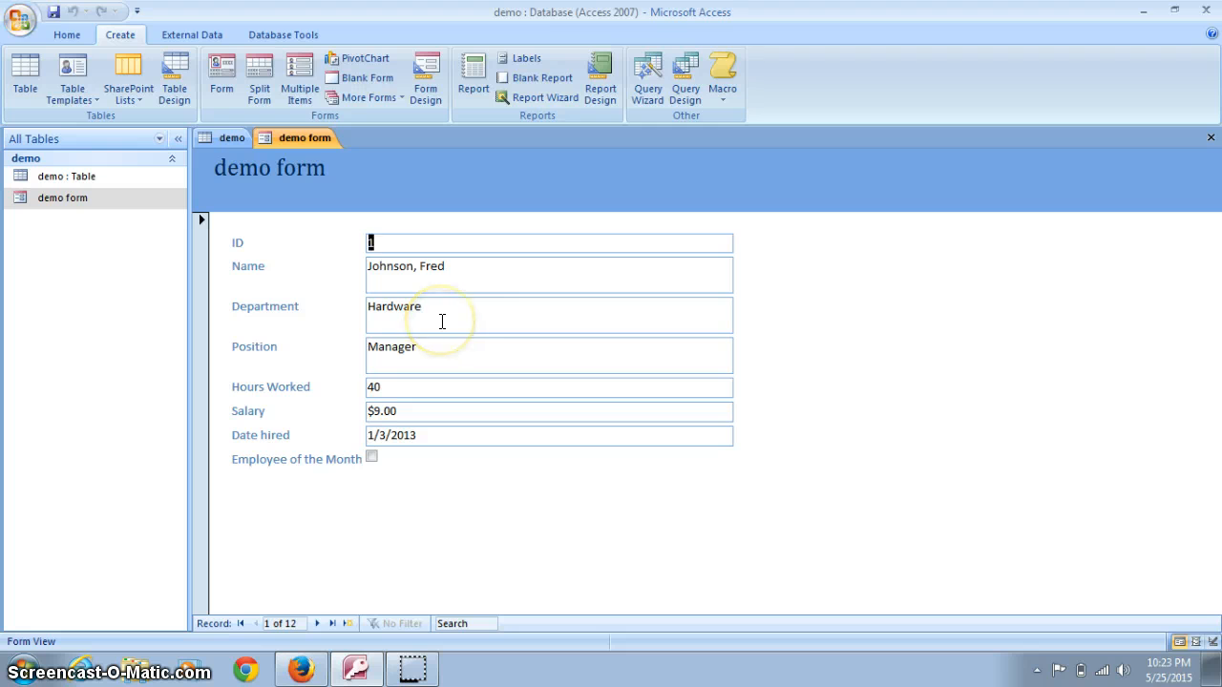
{"action": "left_click", "coordinate": [74, 178]}
{"action": "left_click", "coordinate": [72, 196]}
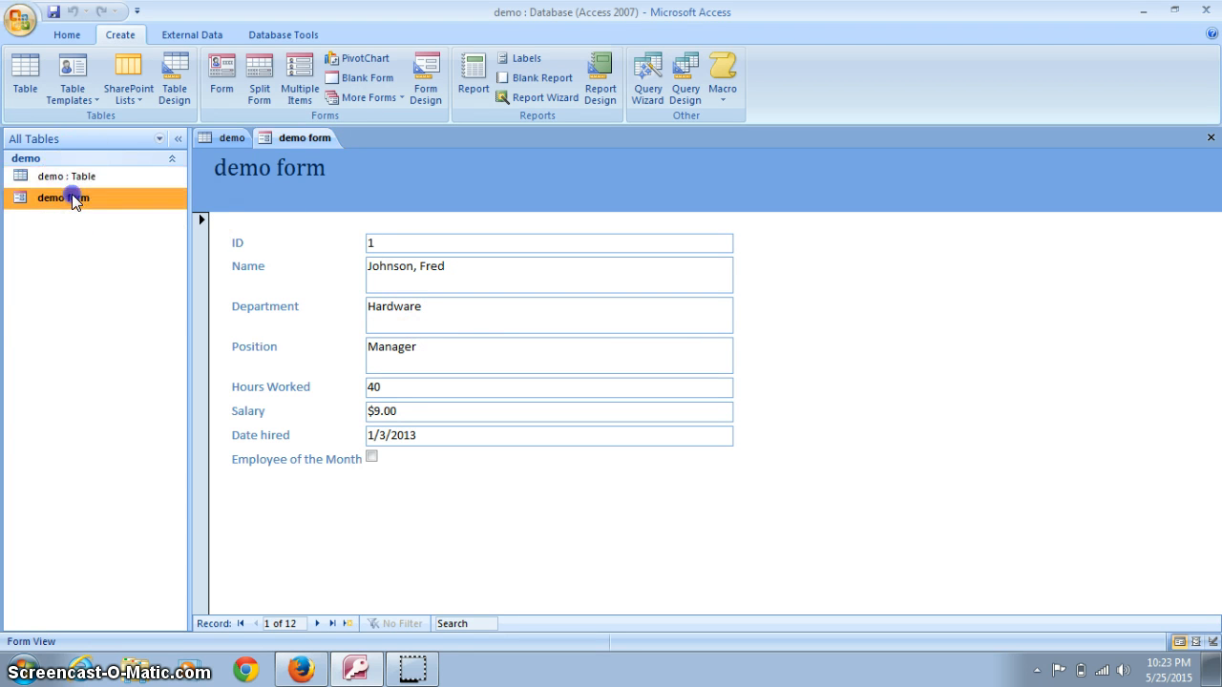
Step: Start a new report from the demo table with the Report Wizard and add the Name field
{"action": "left_click", "coordinate": [228, 137]}
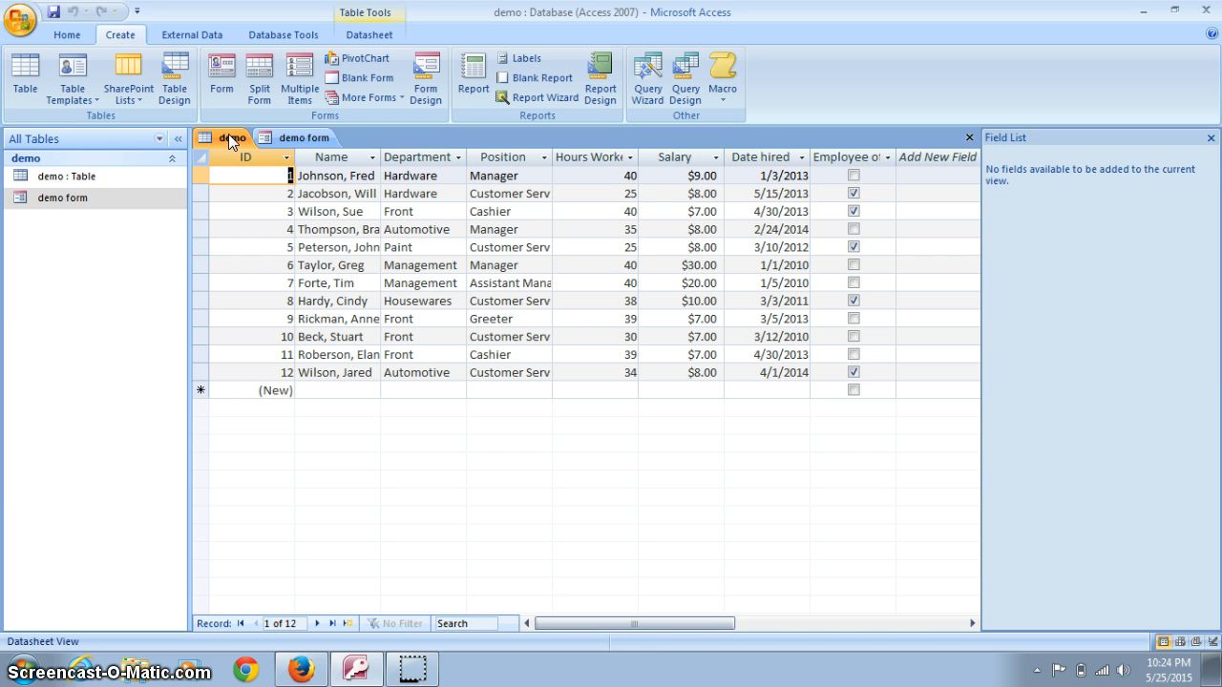
{"action": "left_click", "coordinate": [521, 97]}
{"action": "left_click", "coordinate": [489, 282]}
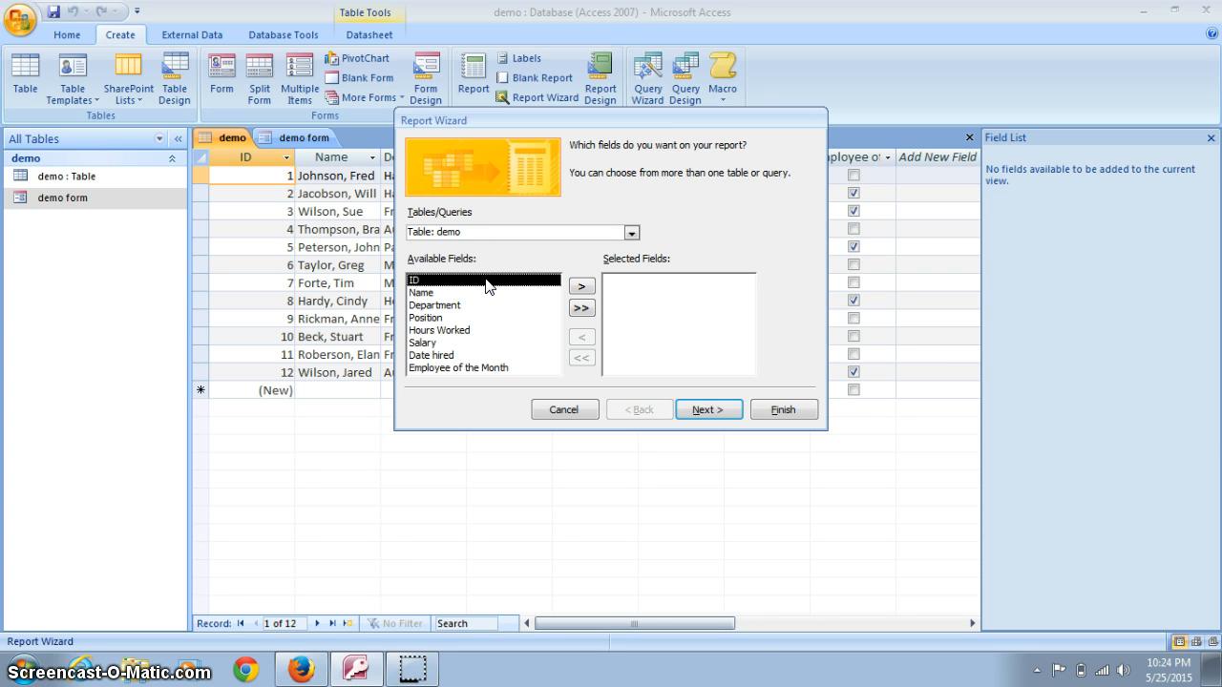
{"action": "left_click", "coordinate": [481, 284]}
{"action": "left_click", "coordinate": [476, 294]}
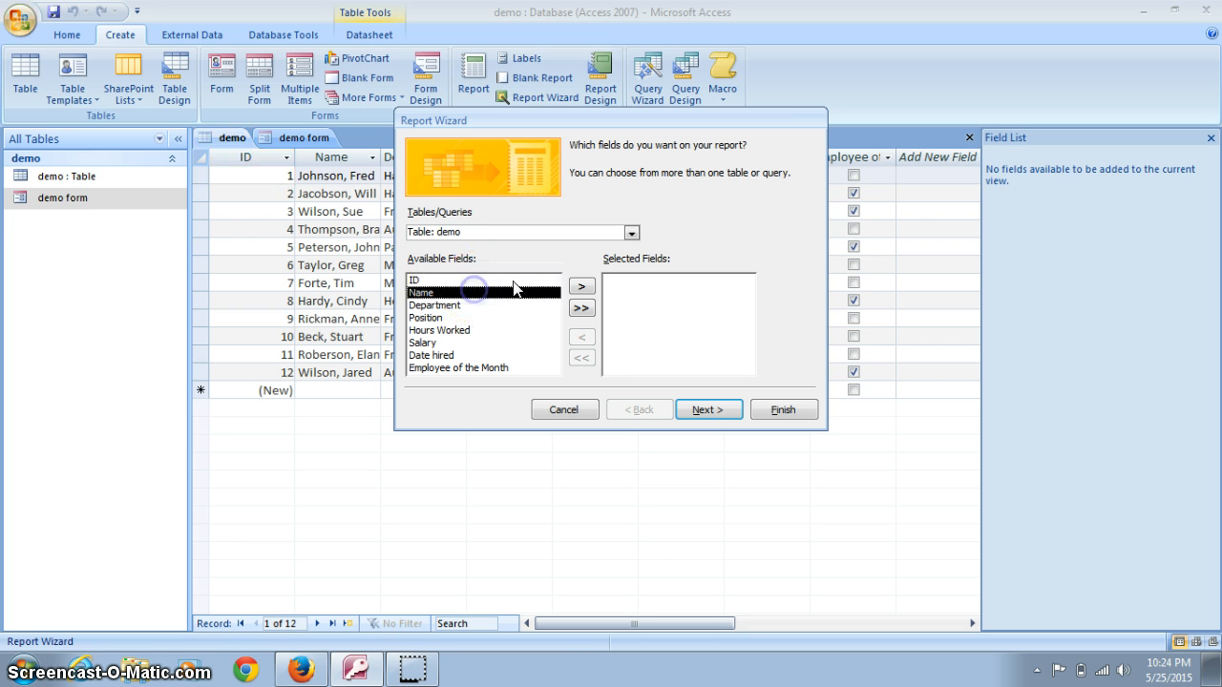
{"action": "left_click", "coordinate": [581, 287]}
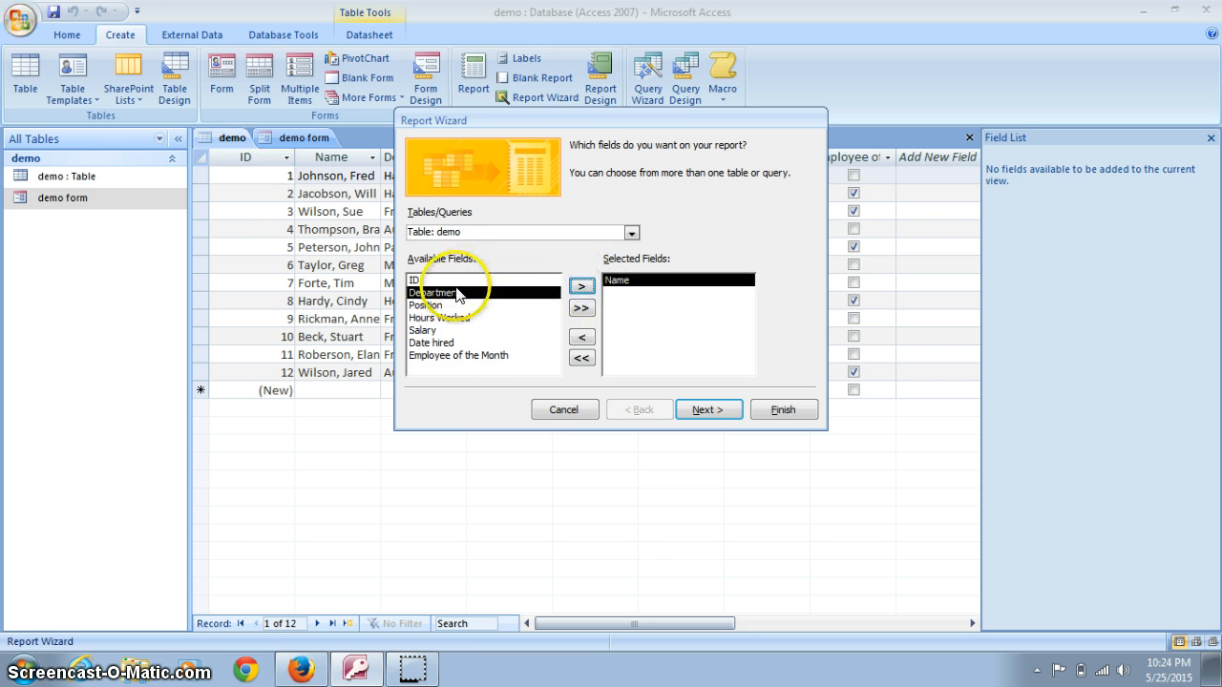
Step: Add the Department, Position and Salary fields to the report and continue to the grouping options
{"action": "left_click", "coordinate": [581, 288]}
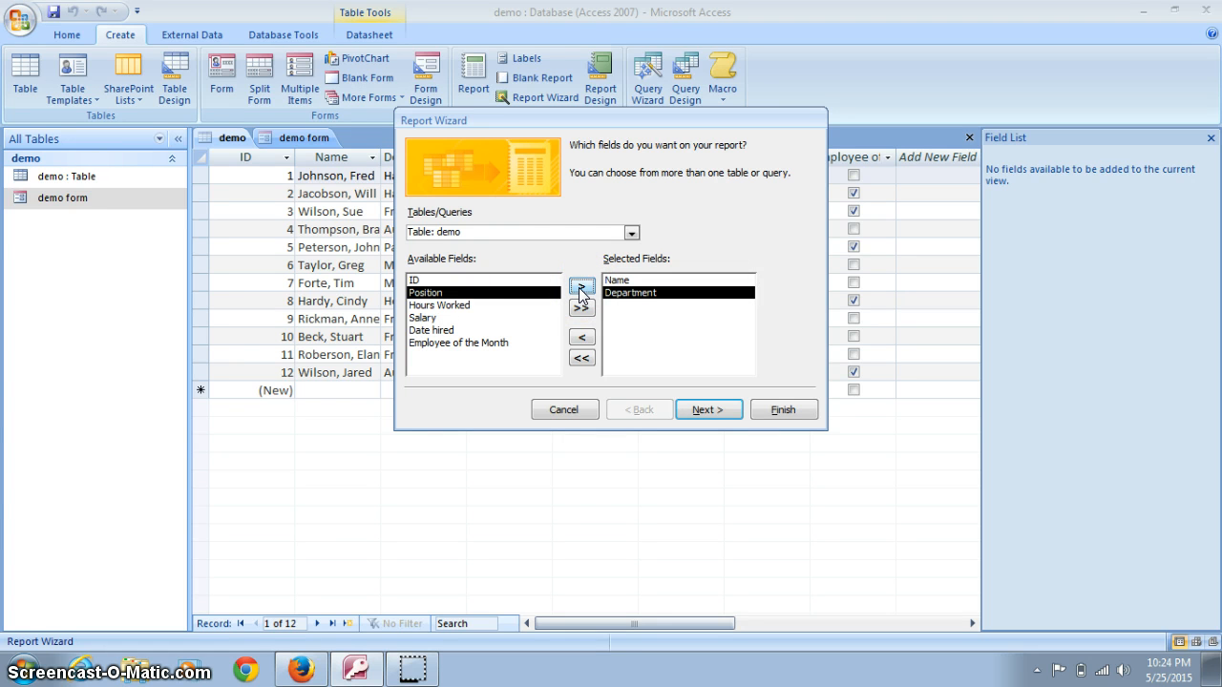
{"action": "left_click", "coordinate": [581, 288]}
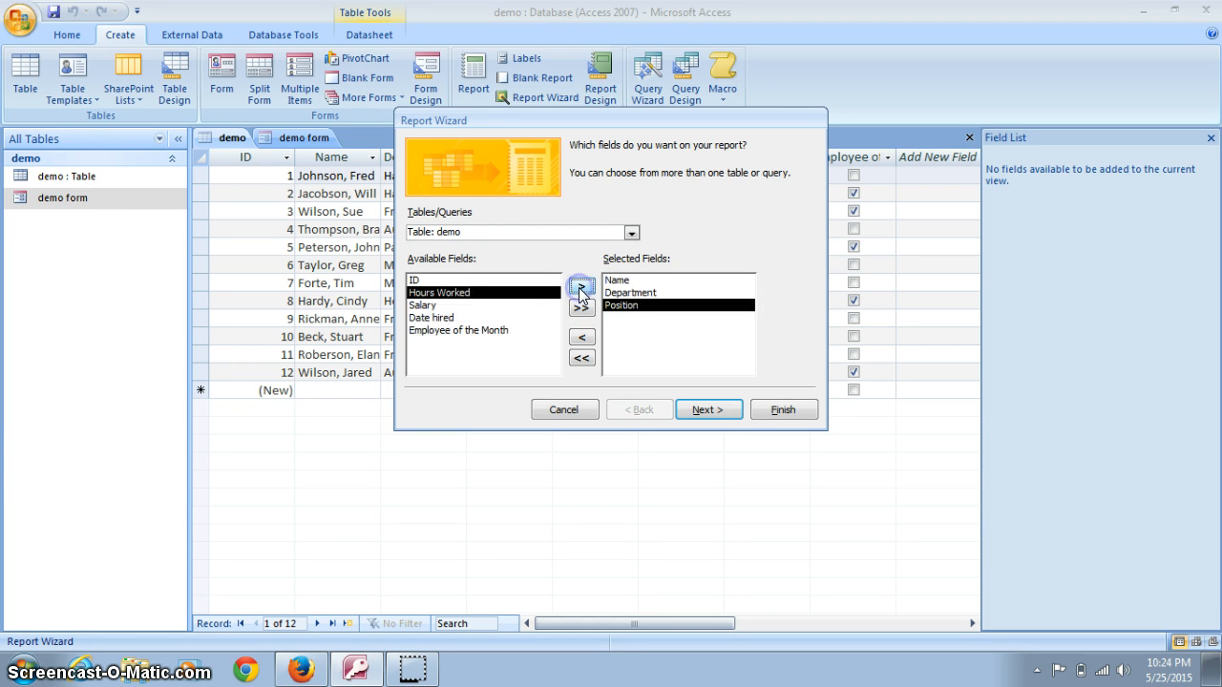
{"action": "left_click", "coordinate": [441, 294]}
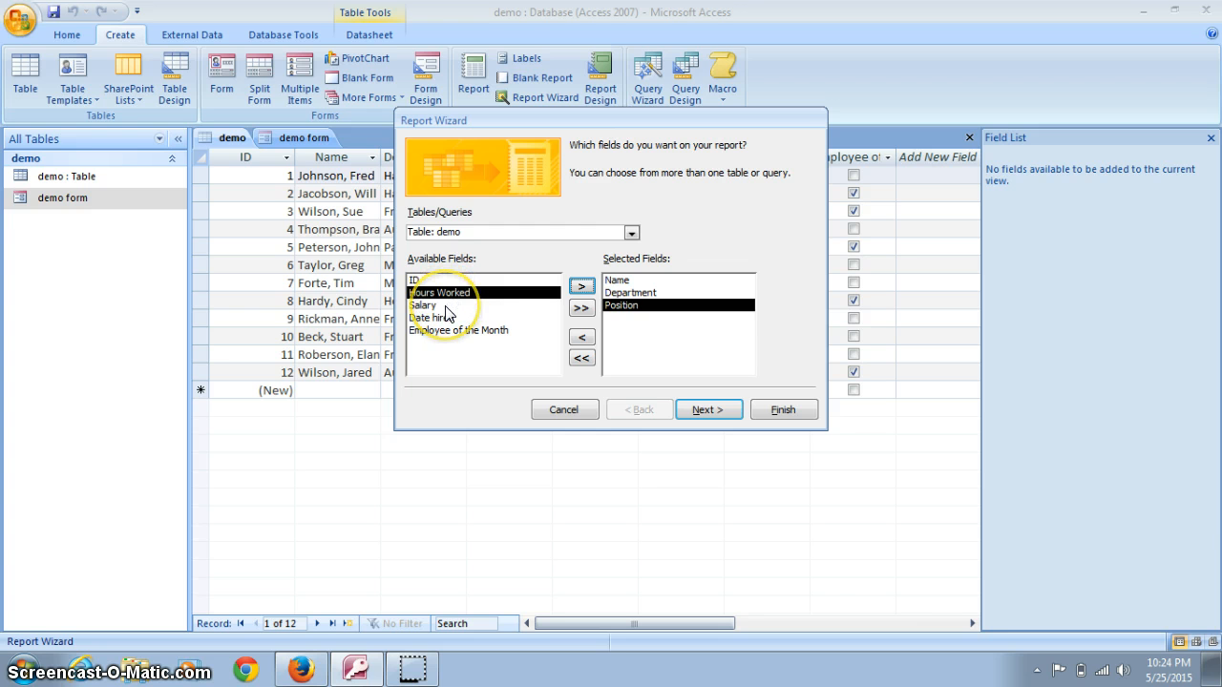
{"action": "left_click", "coordinate": [447, 306]}
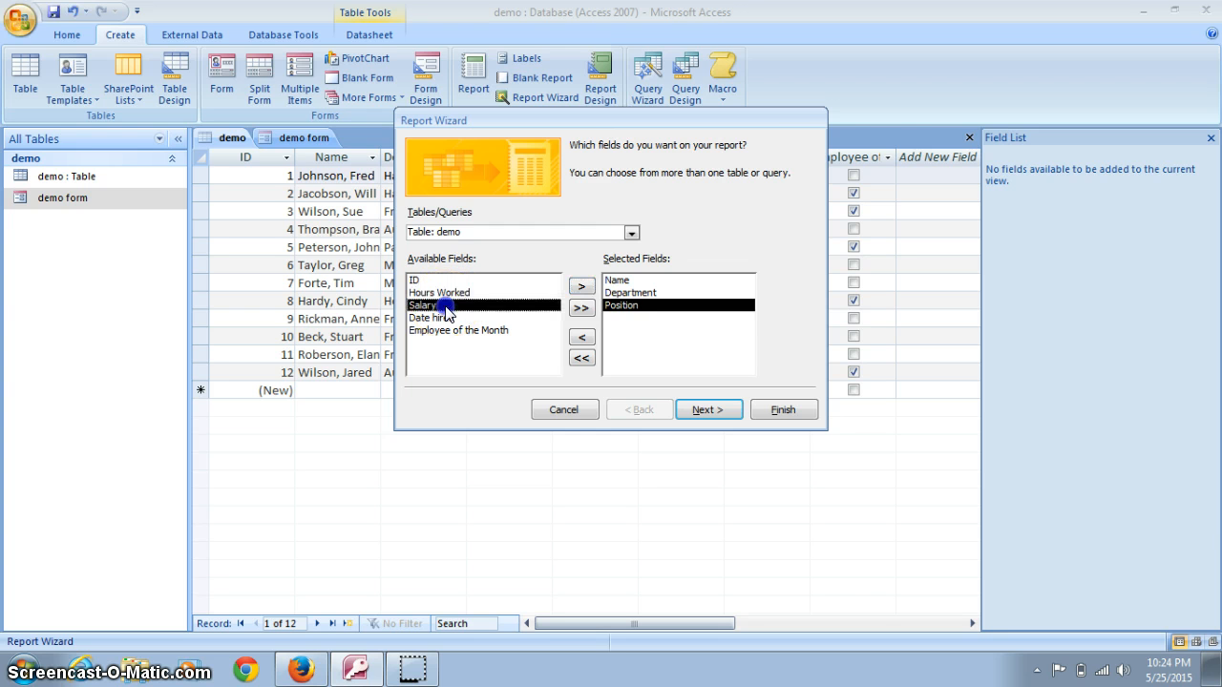
{"action": "left_click", "coordinate": [582, 288]}
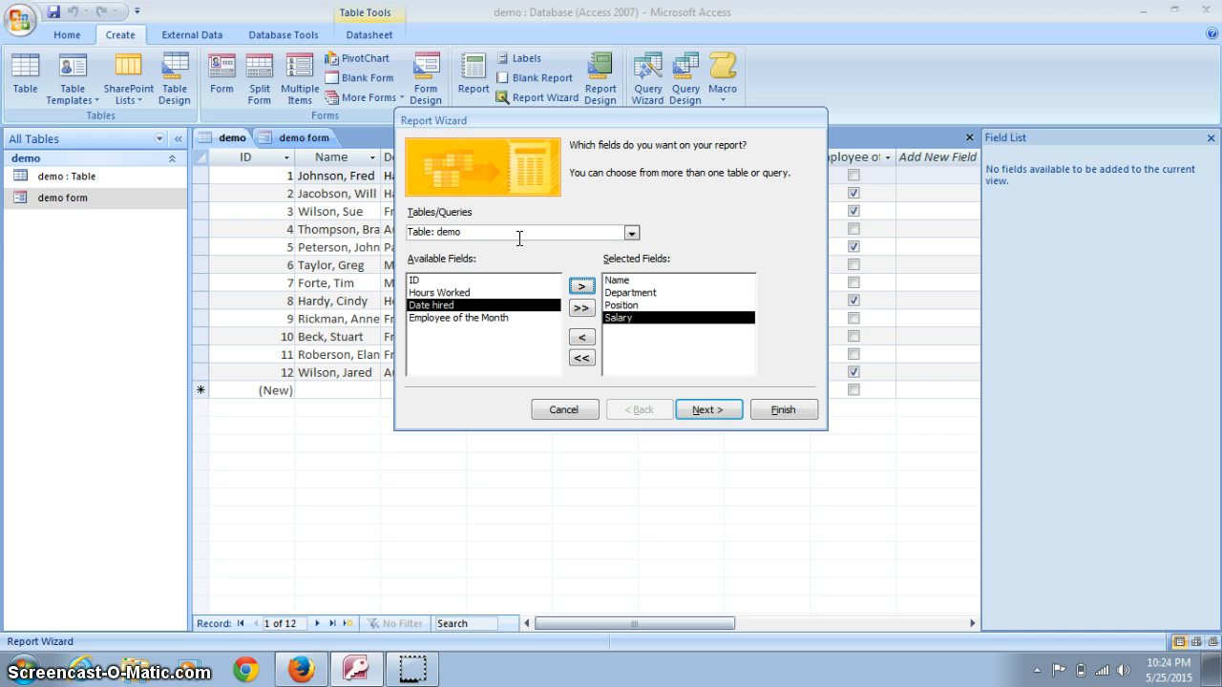
{"action": "left_click", "coordinate": [708, 410]}
{"action": "left_click", "coordinate": [709, 412]}
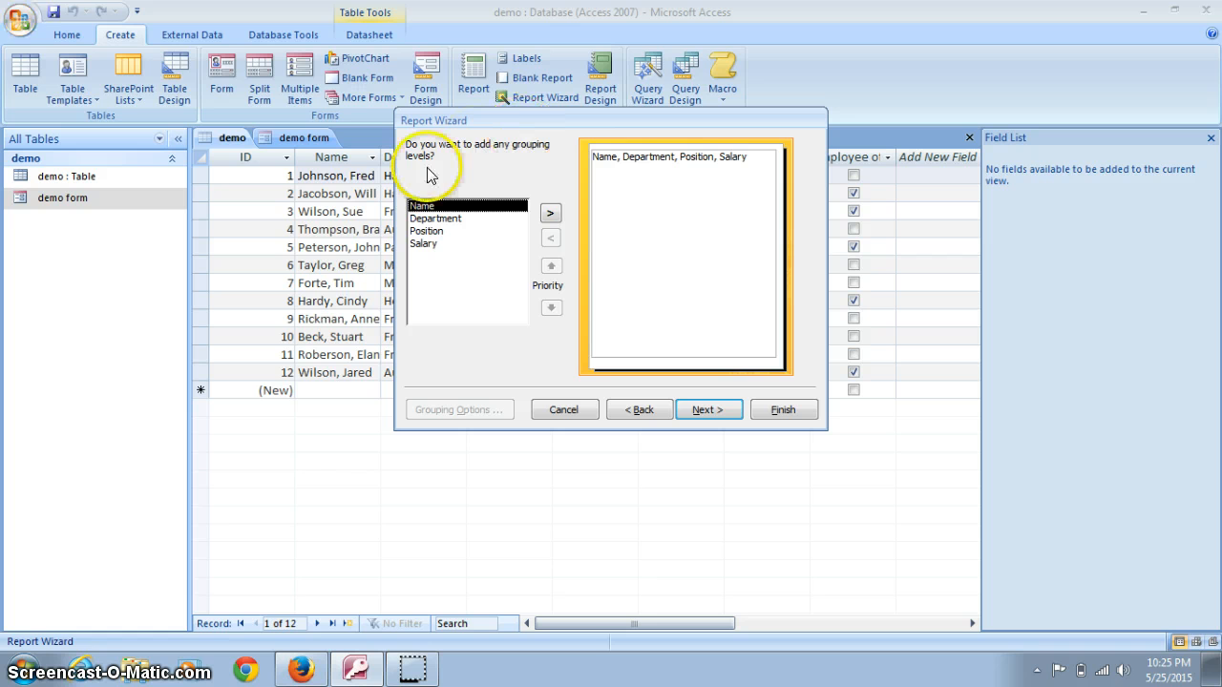
Step: Group the report by Department and continue to the sorting options
{"action": "left_click", "coordinate": [438, 222]}
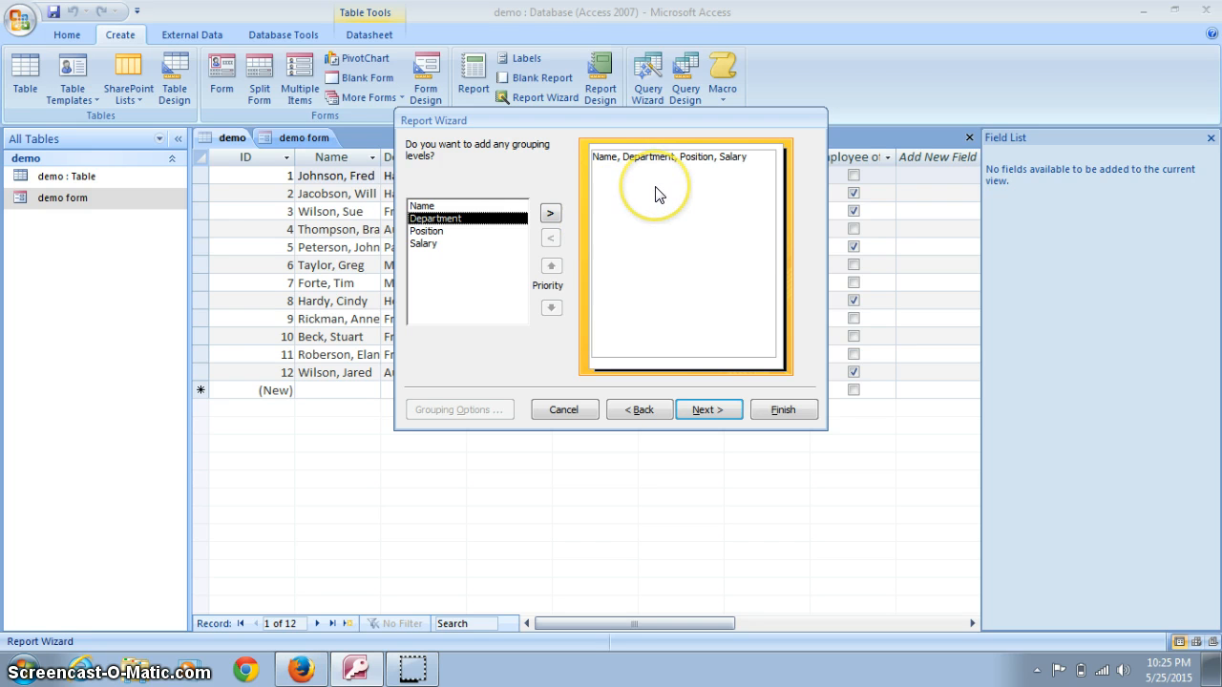
{"action": "left_click", "coordinate": [550, 214]}
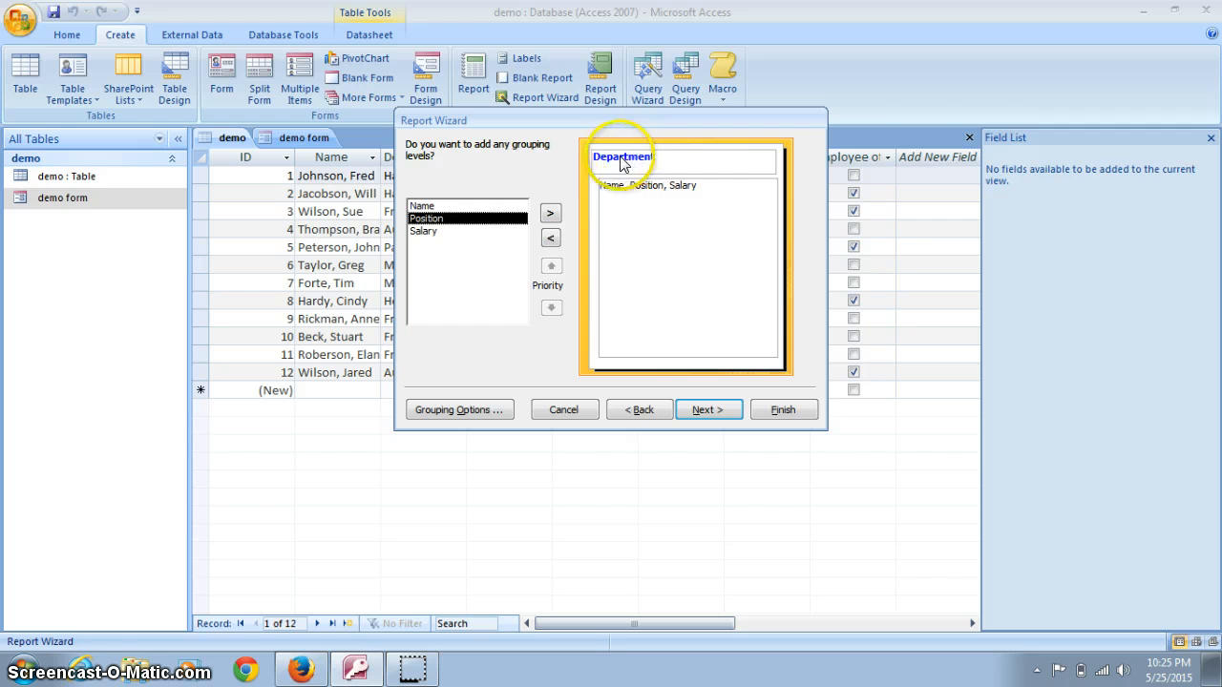
{"action": "left_click", "coordinate": [699, 409]}
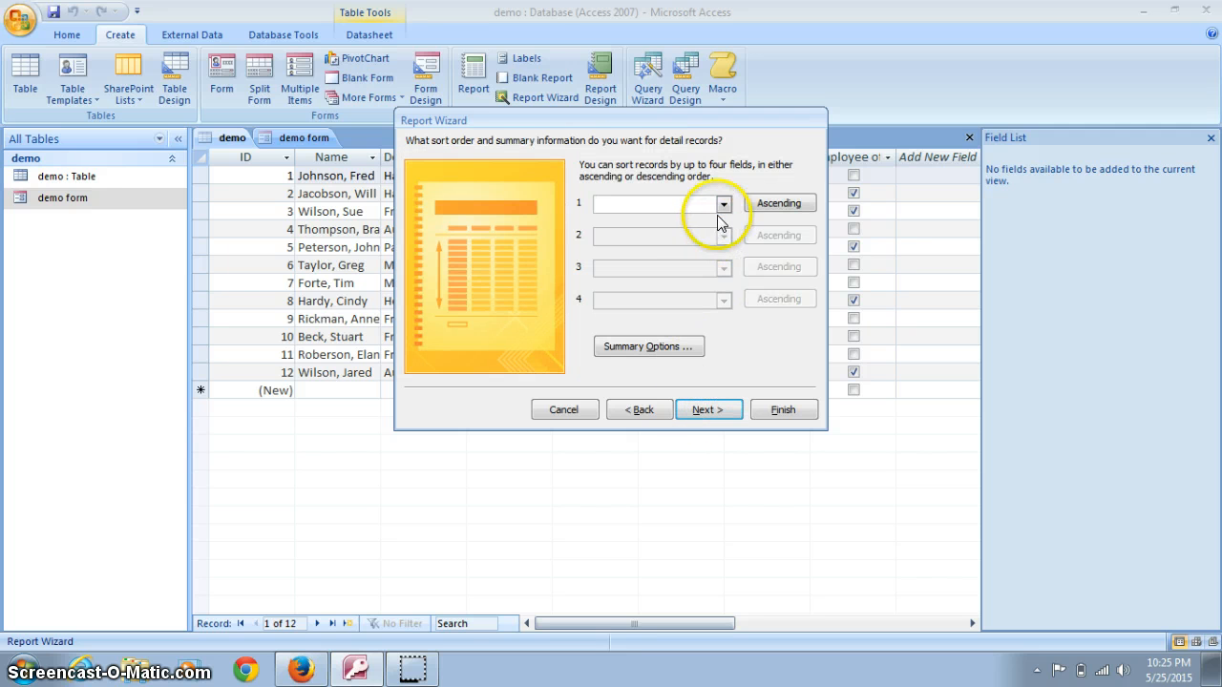
Step: Sort the report's detail records by Name in ascending order and continue to the layout options
{"action": "left_click", "coordinate": [724, 206]}
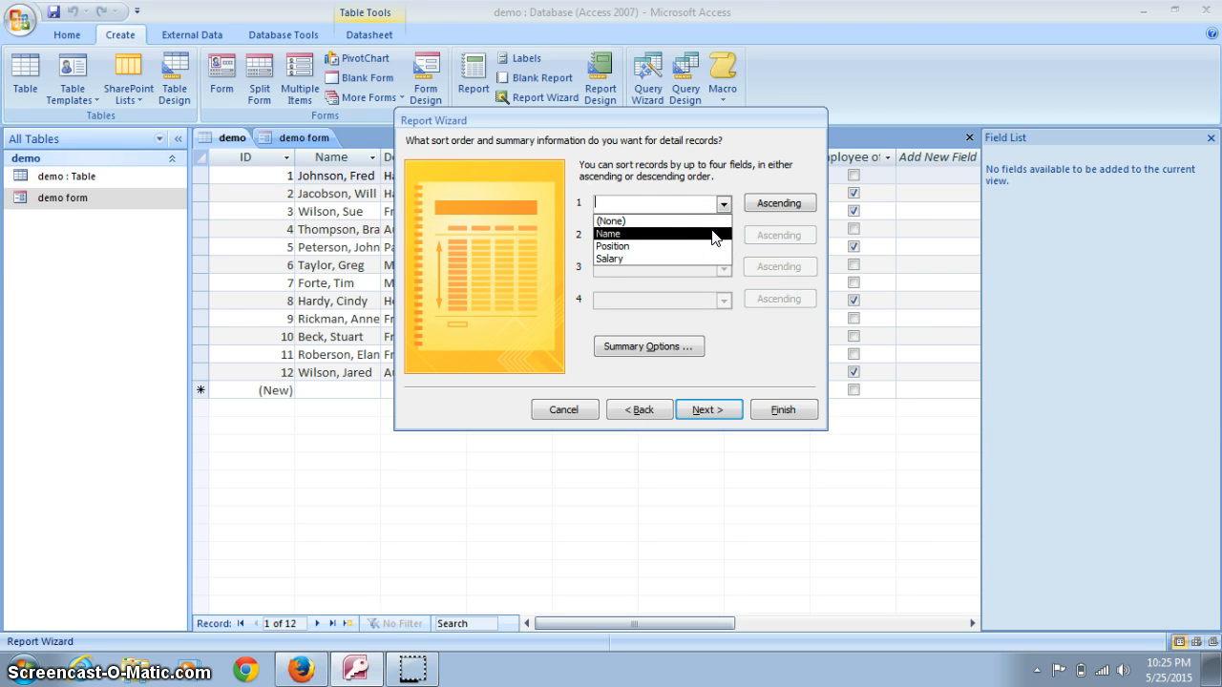
{"action": "left_click", "coordinate": [715, 235]}
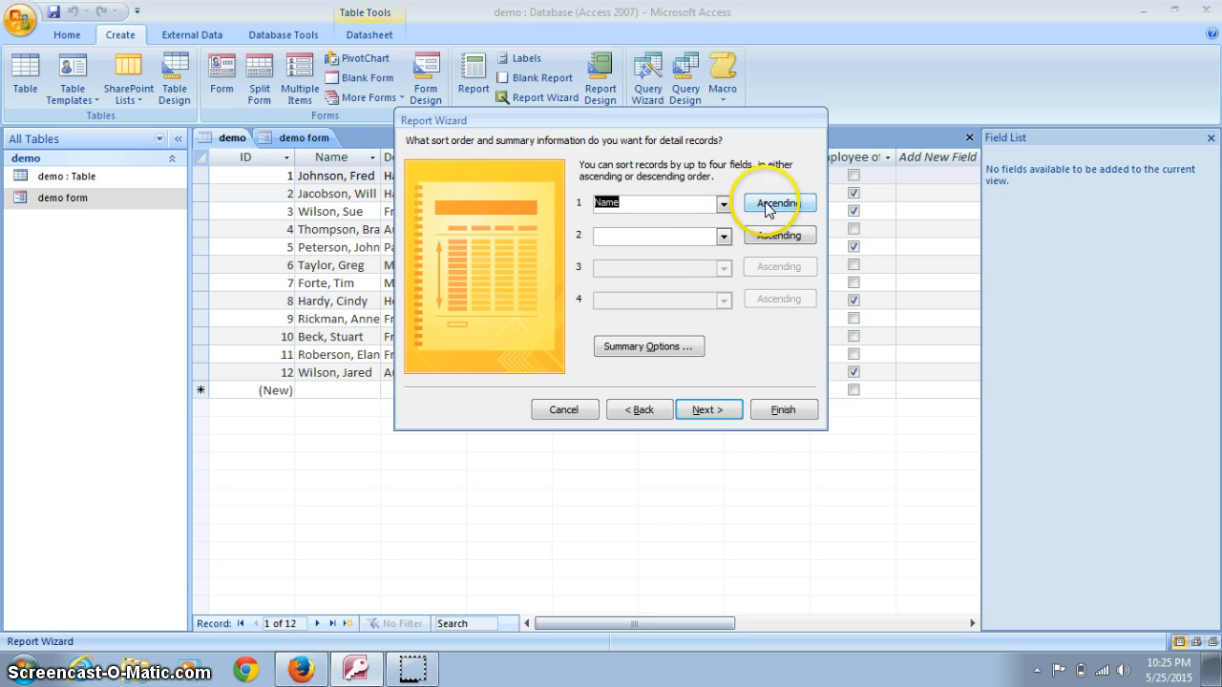
{"action": "left_click", "coordinate": [704, 411]}
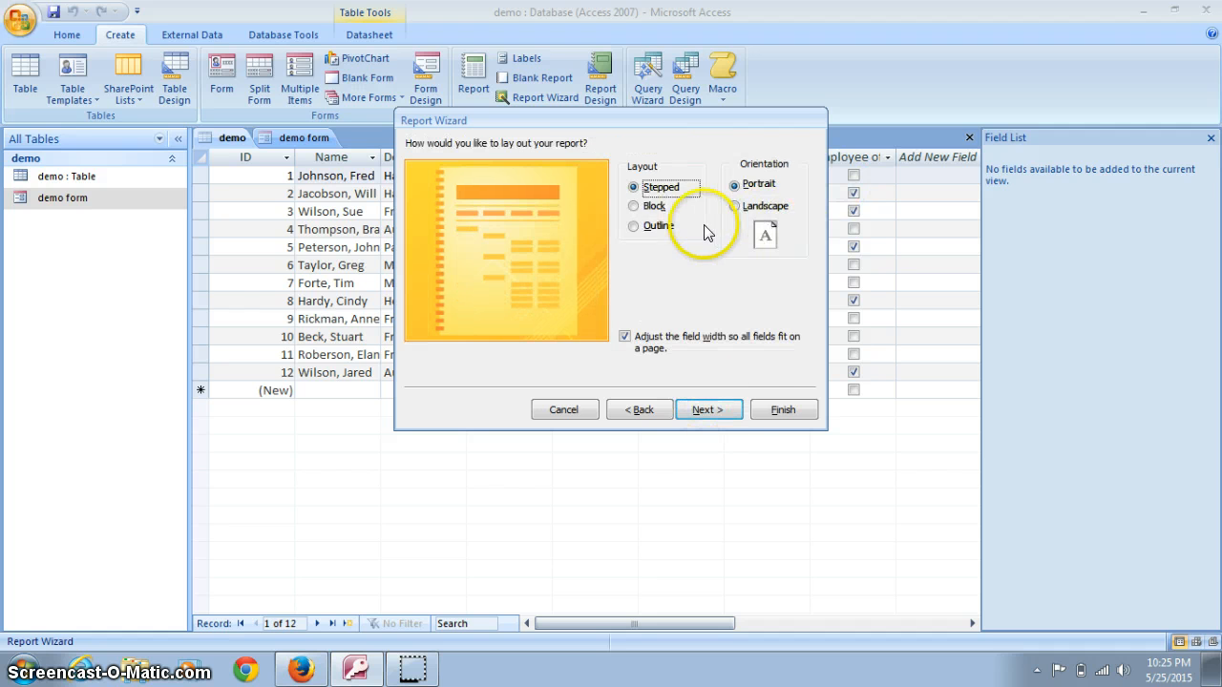
Step: Keep the Stepped portrait layout and Office style, title the report "demo report" and finish the wizard with a preview
{"action": "left_click", "coordinate": [707, 412]}
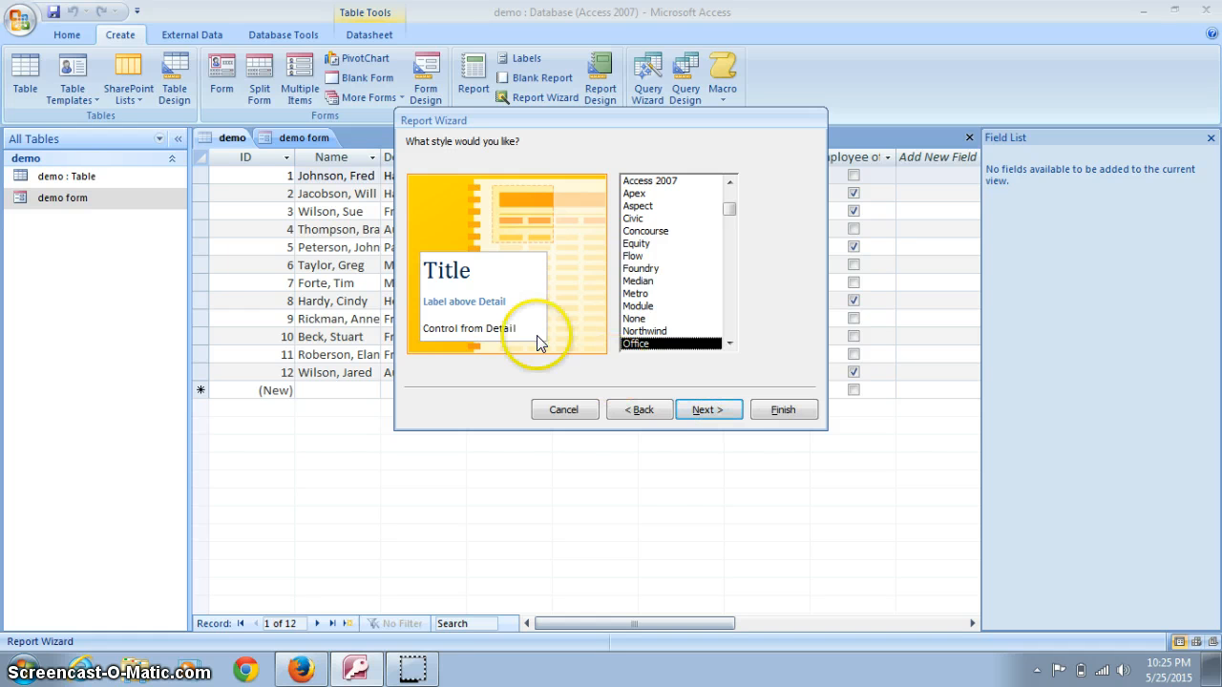
{"action": "left_click", "coordinate": [708, 412]}
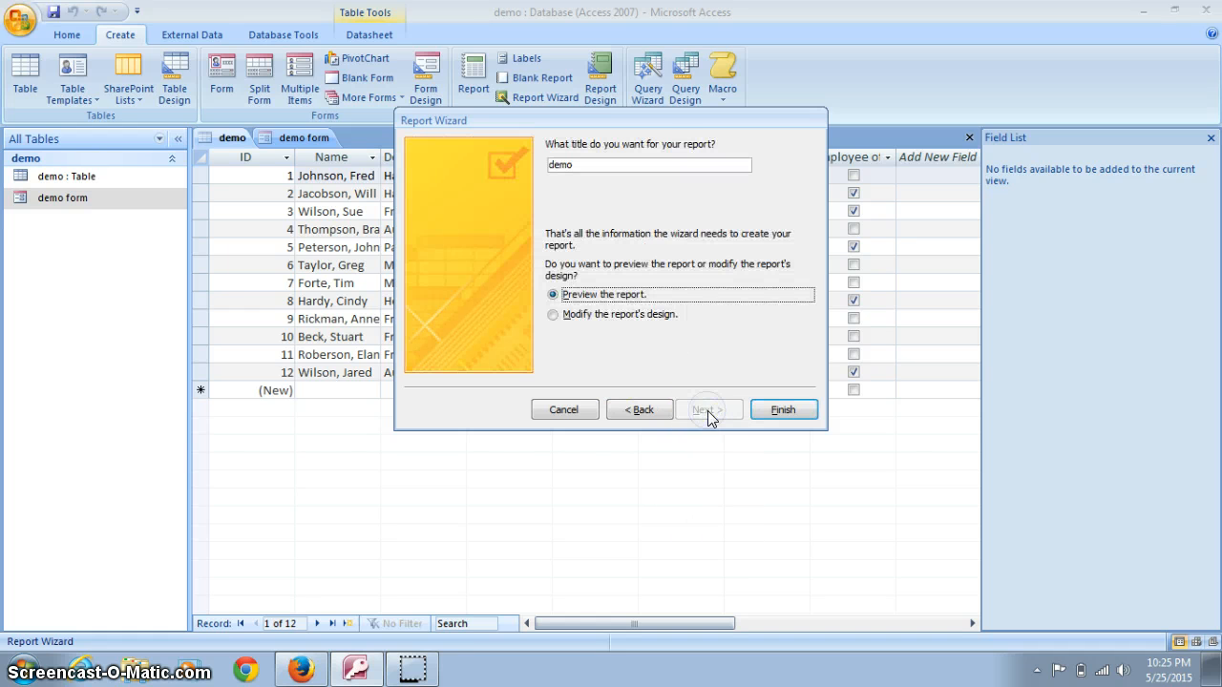
{"action": "left_click", "coordinate": [599, 164]}
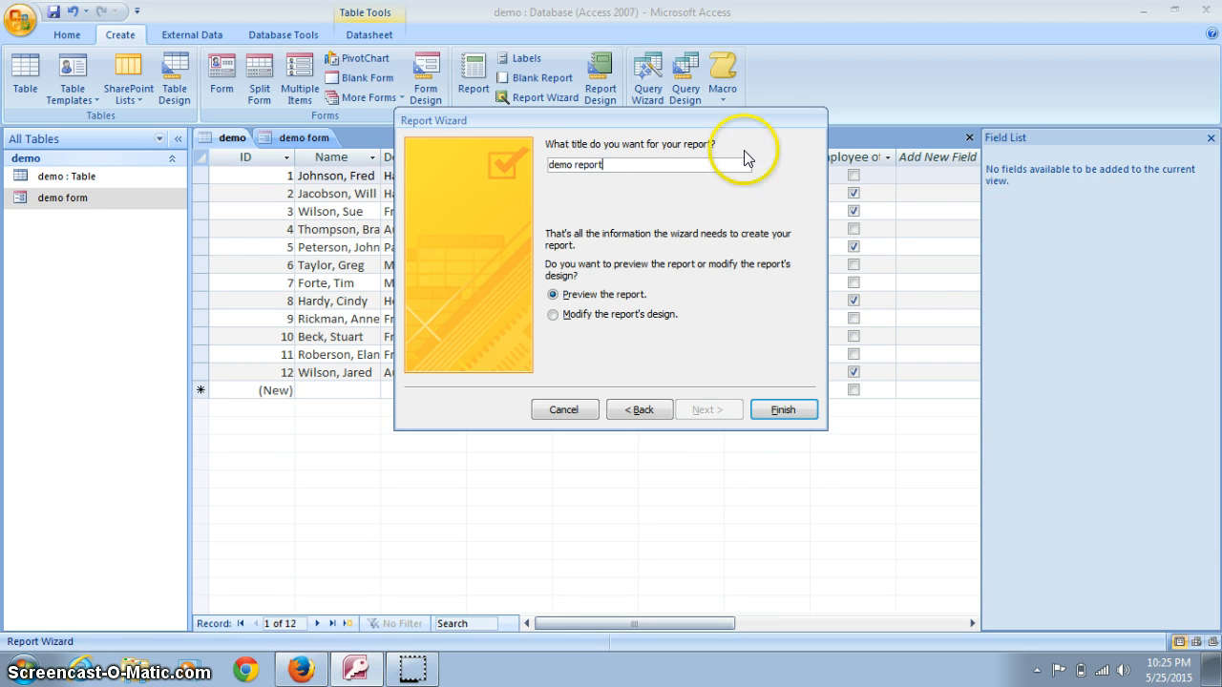
{"action": "left_click", "coordinate": [787, 410]}
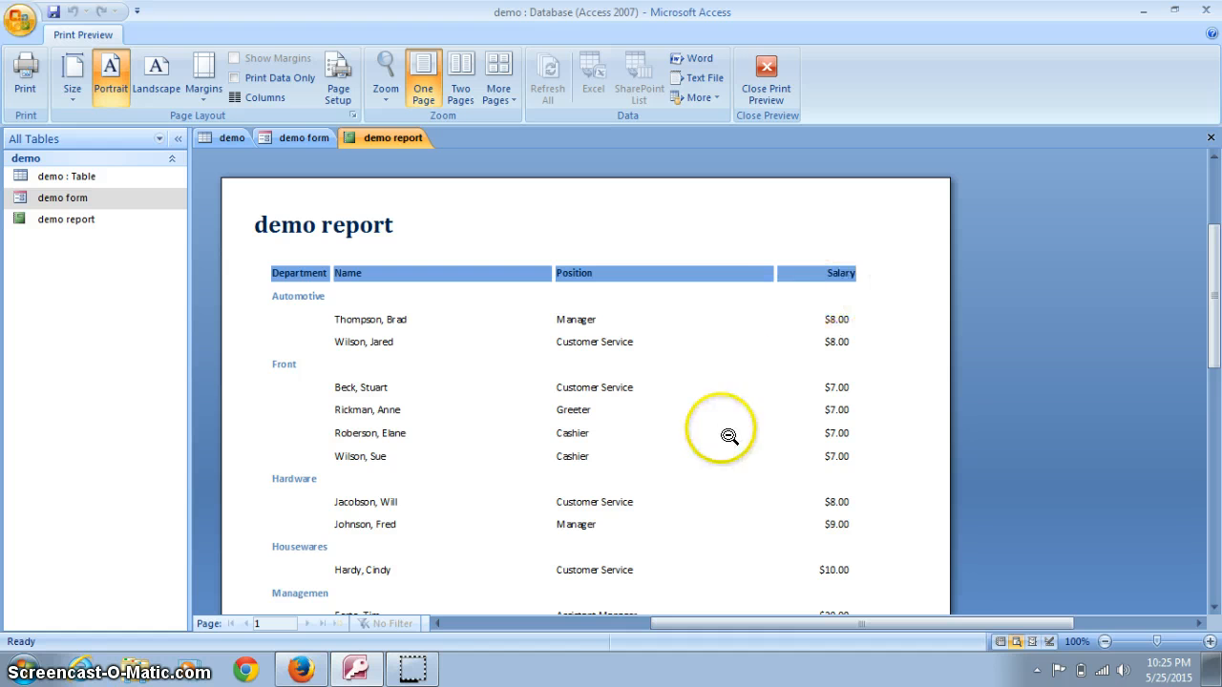
Step: Examine the department groups and columns in the demo report's print preview and close the preview
{"action": "left_click_drag", "start_coordinate": [1214, 277], "coordinate": [1214, 304]}
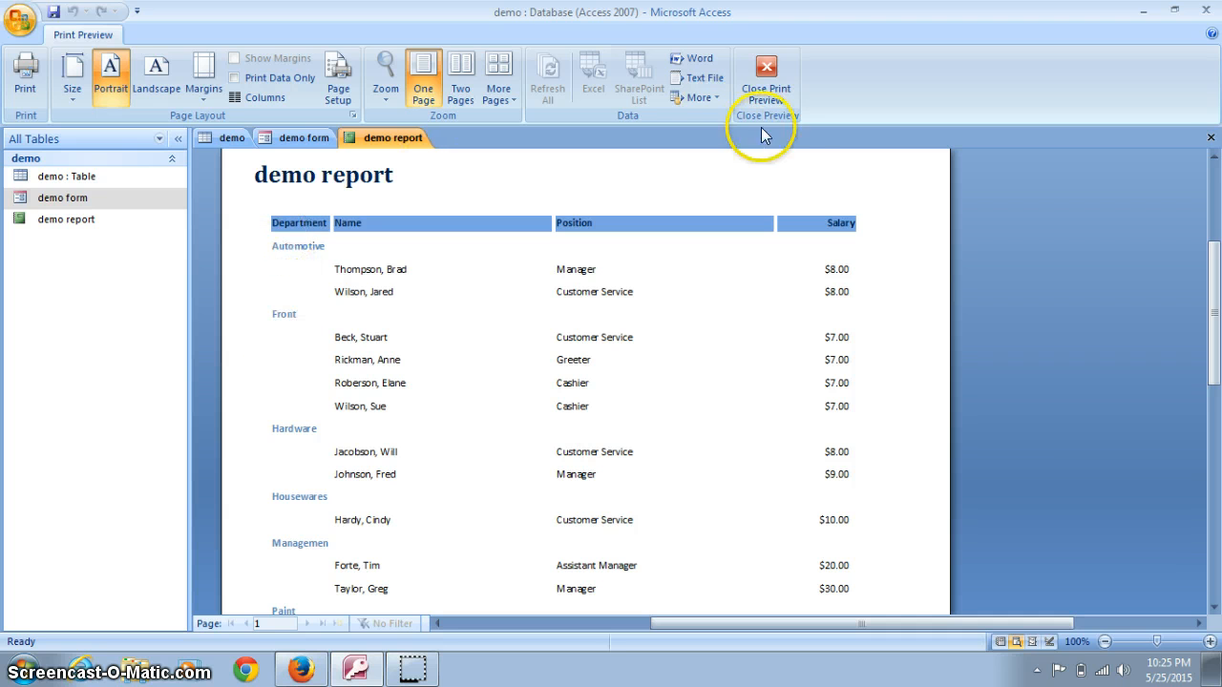
{"action": "left_click_drag", "start_coordinate": [1215, 272], "coordinate": [1216, 280]}
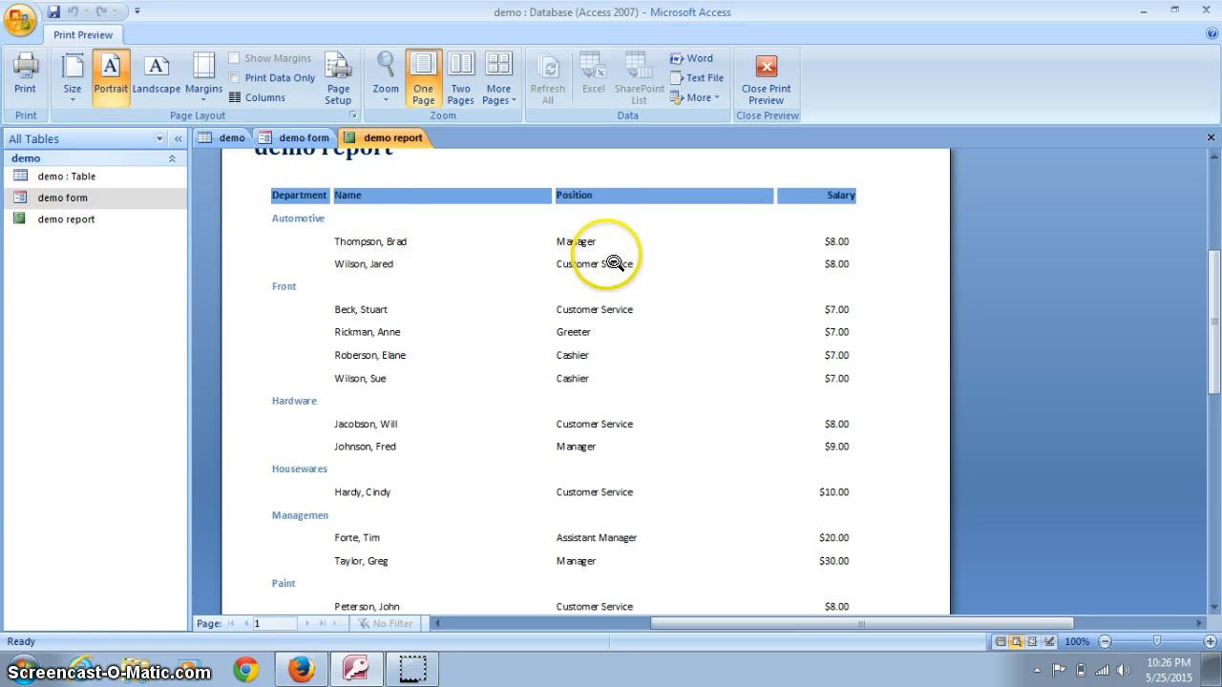
{"action": "mouse_move", "coordinate": [1216, 300]}
{"action": "left_mouse_down"}
{"action": "mouse_move", "coordinate": [1215, 368]}
{"action": "mouse_move", "coordinate": [1215, 275]}
{"action": "mouse_move", "coordinate": [1217, 303]}
{"action": "left_mouse_up"}
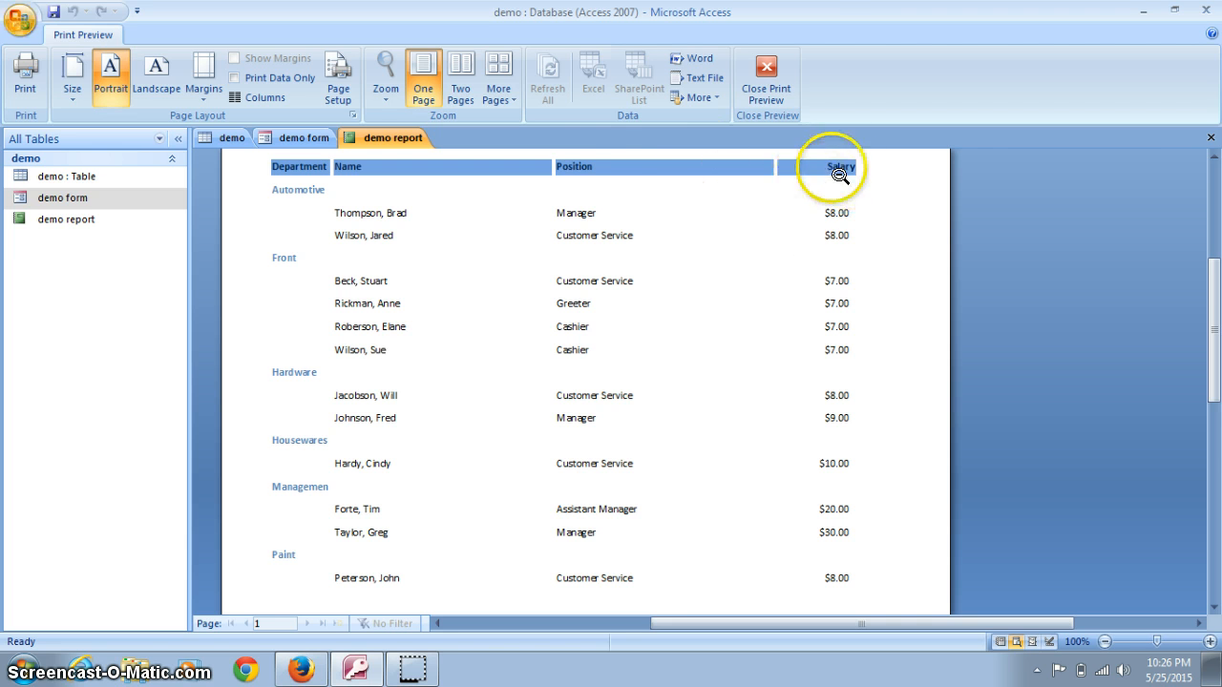
{"action": "mouse_move", "coordinate": [1211, 273]}
{"action": "left_mouse_down"}
{"action": "mouse_move", "coordinate": [1214, 330]}
{"action": "mouse_move", "coordinate": [1215, 260]}
{"action": "left_mouse_up"}
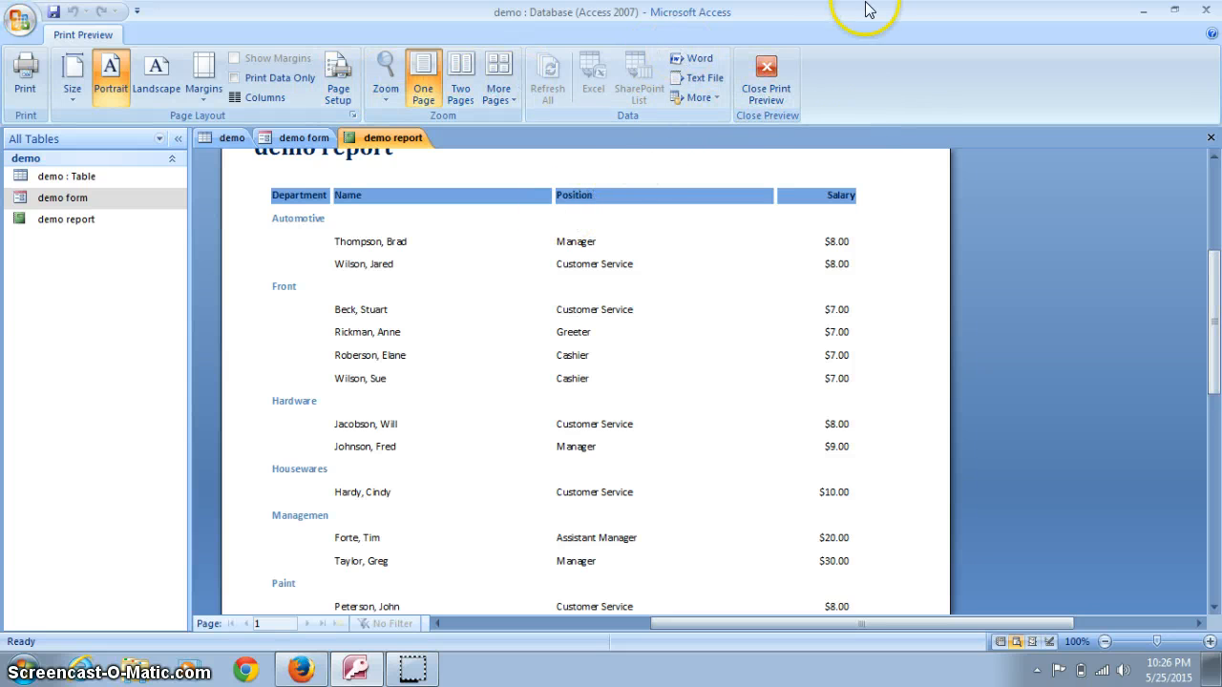
{"action": "left_click", "coordinate": [768, 74]}
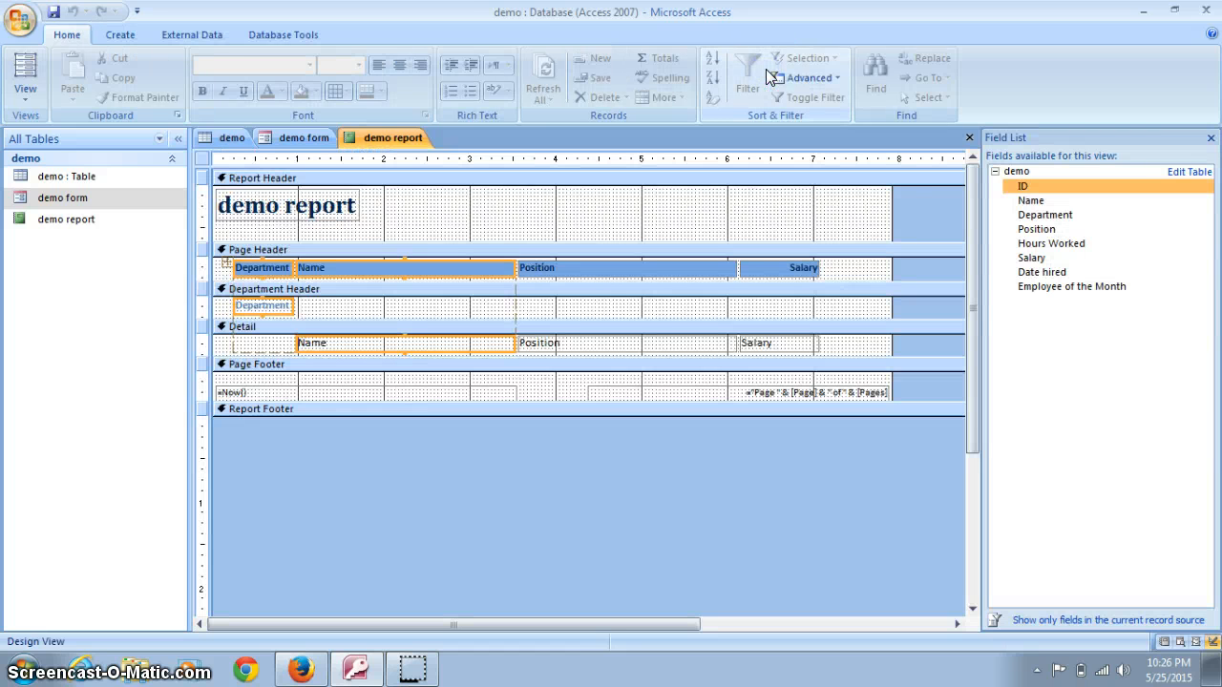
Step: Switch the demo report to Layout View and narrow the Name column to sit closer around the employee names
{"action": "left_click", "coordinate": [26, 95]}
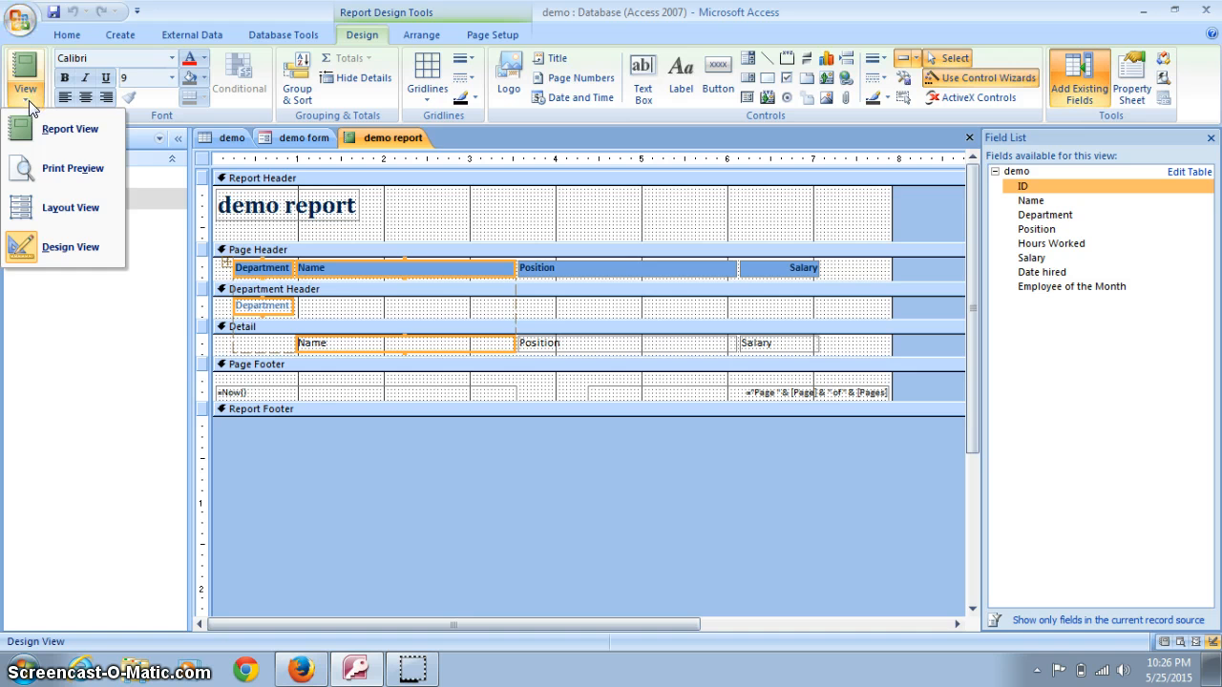
{"action": "left_click", "coordinate": [58, 207]}
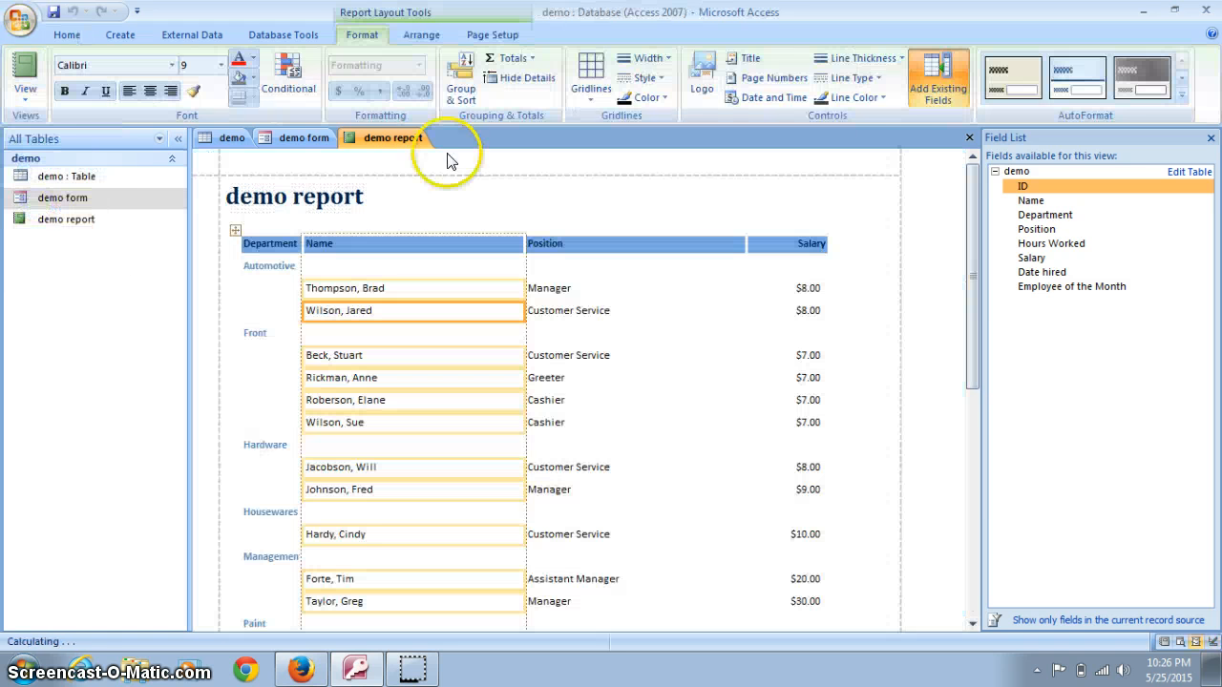
{"action": "left_click", "coordinate": [506, 243]}
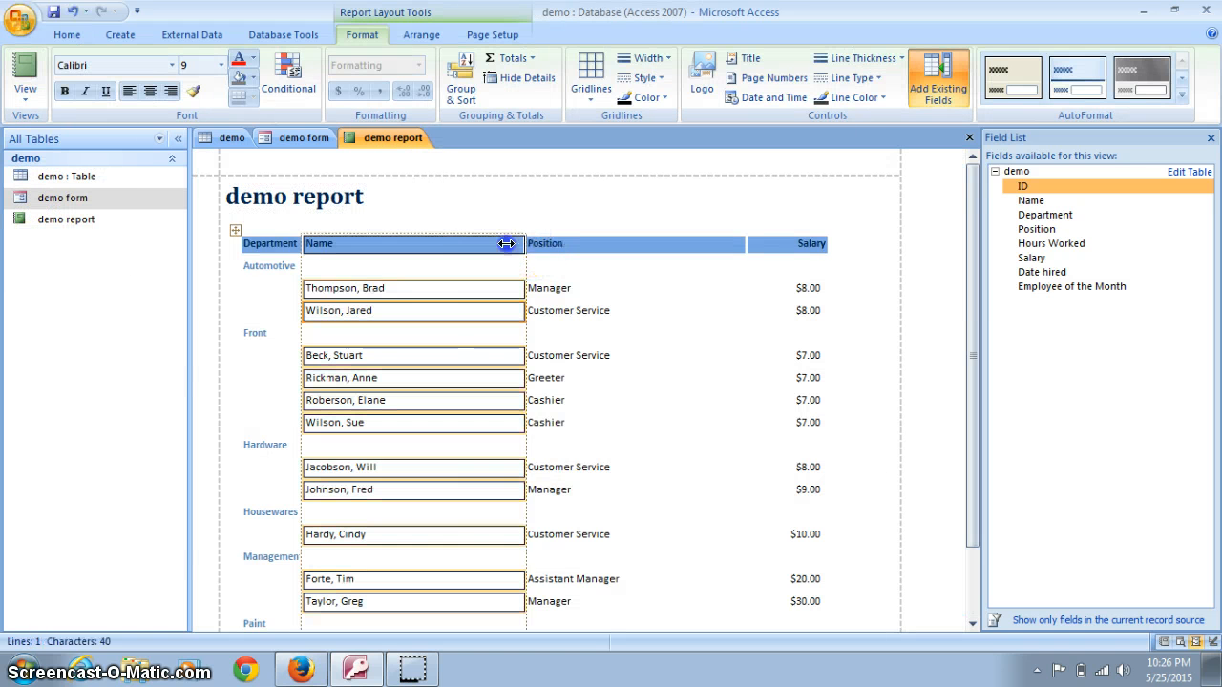
{"action": "left_click_drag", "start_coordinate": [506, 244], "coordinate": [430, 246]}
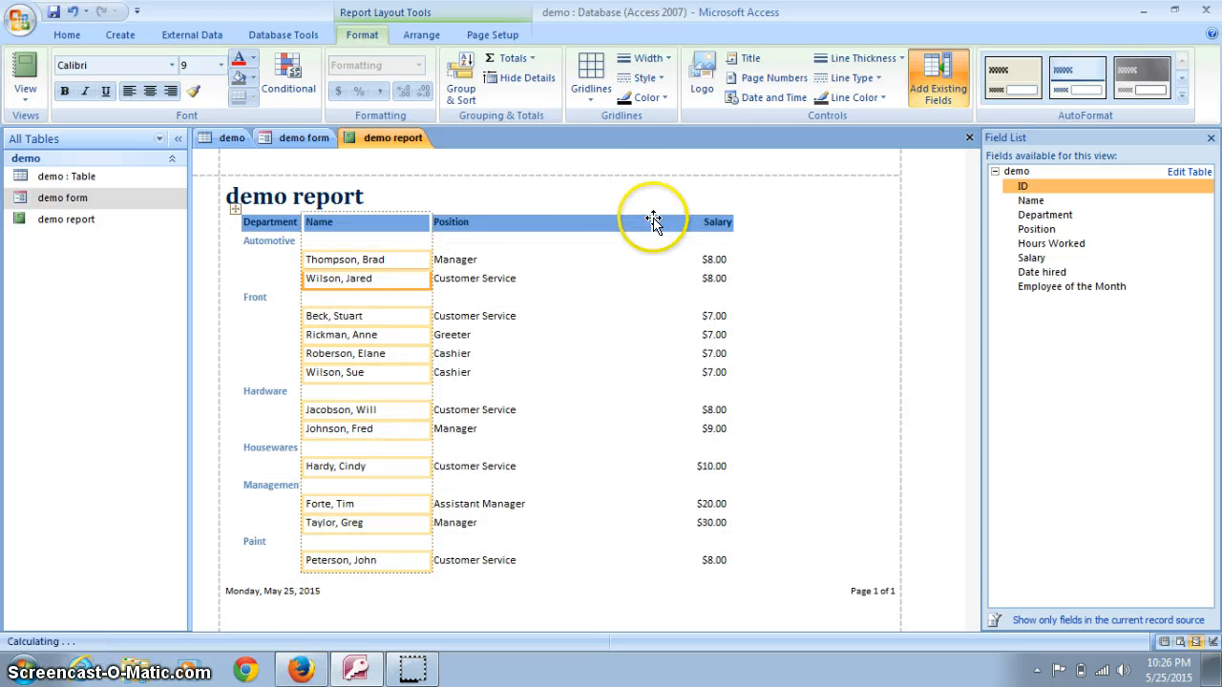
Step: Narrow the report's Position column to just beyond its longest entry, and slightly reduce the Salary column's width
{"action": "left_click", "coordinate": [653, 220]}
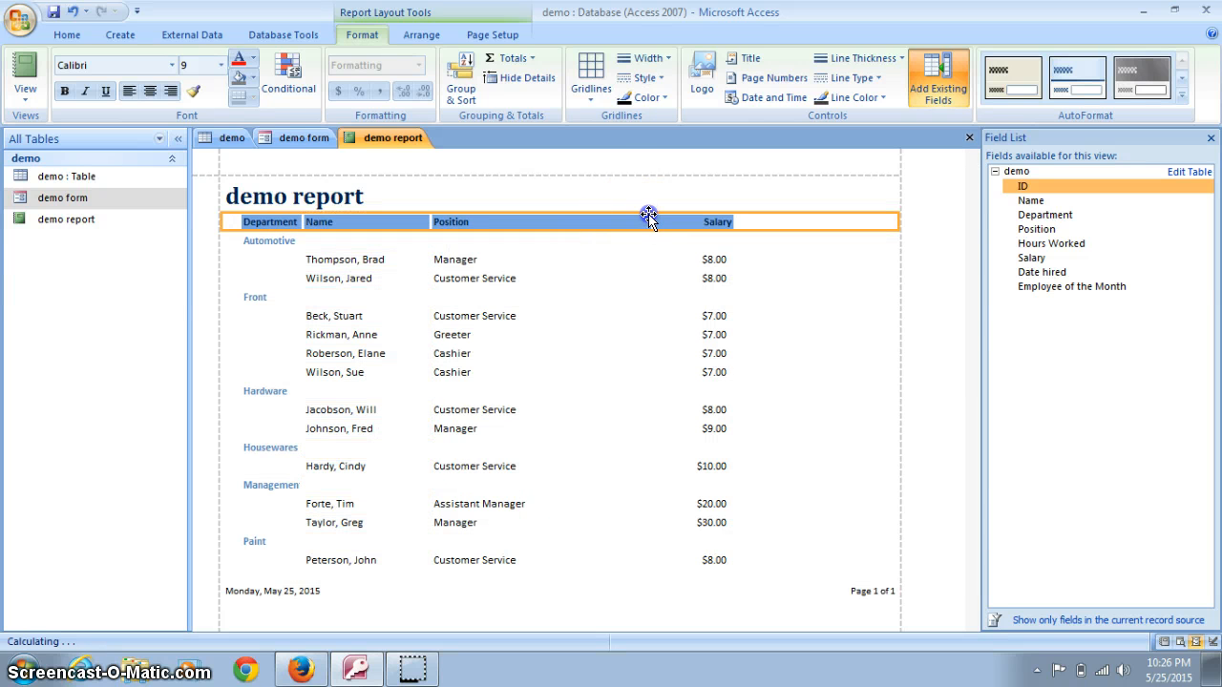
{"action": "left_click", "coordinate": [641, 222]}
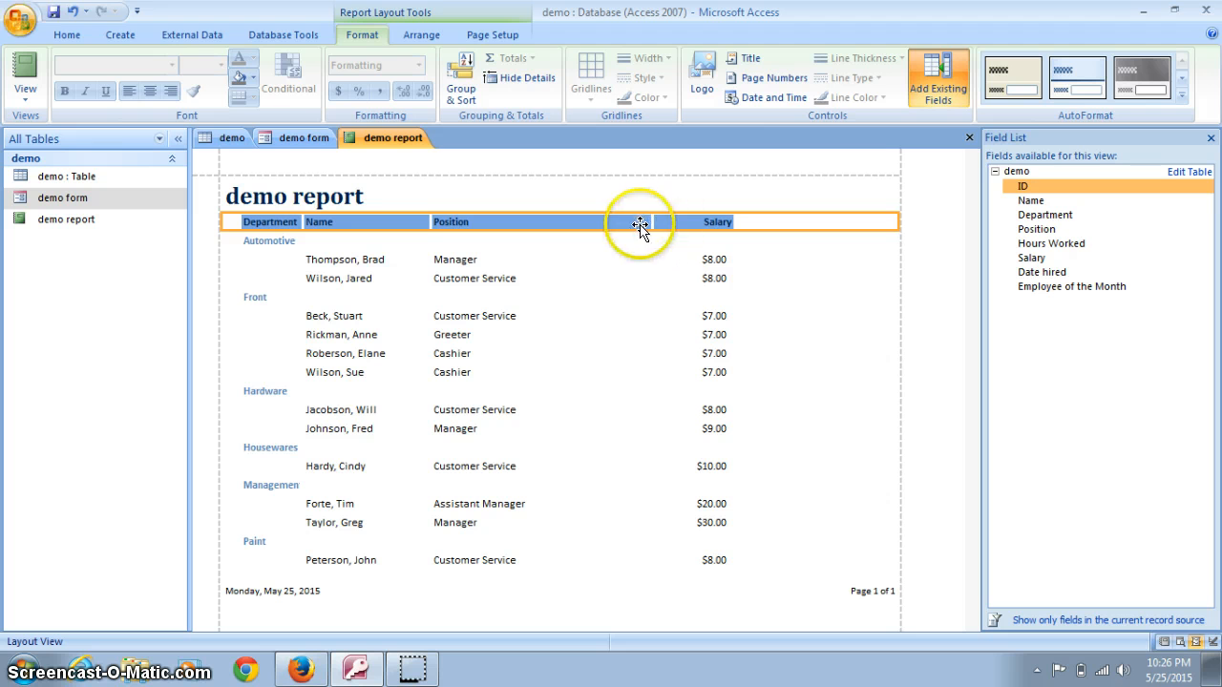
{"action": "left_click", "coordinate": [641, 226]}
{"action": "left_click_drag", "start_coordinate": [648, 226], "coordinate": [545, 232]}
{"action": "left_click", "coordinate": [603, 225]}
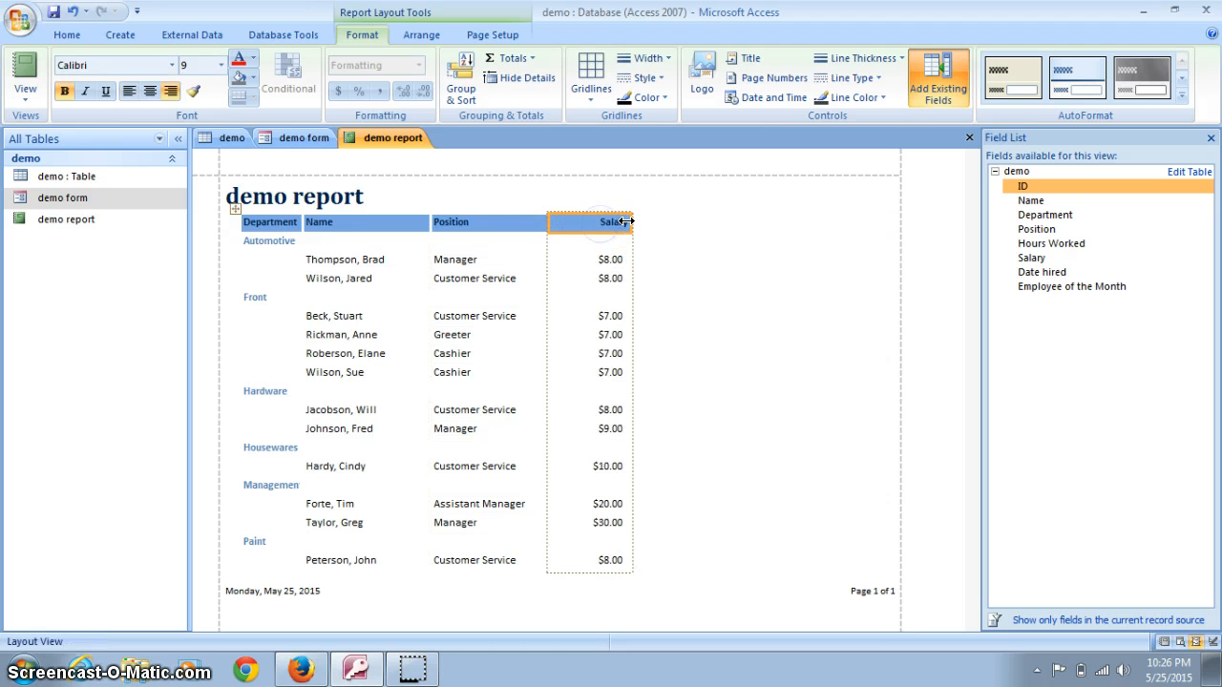
{"action": "left_click_drag", "start_coordinate": [627, 221], "coordinate": [619, 221]}
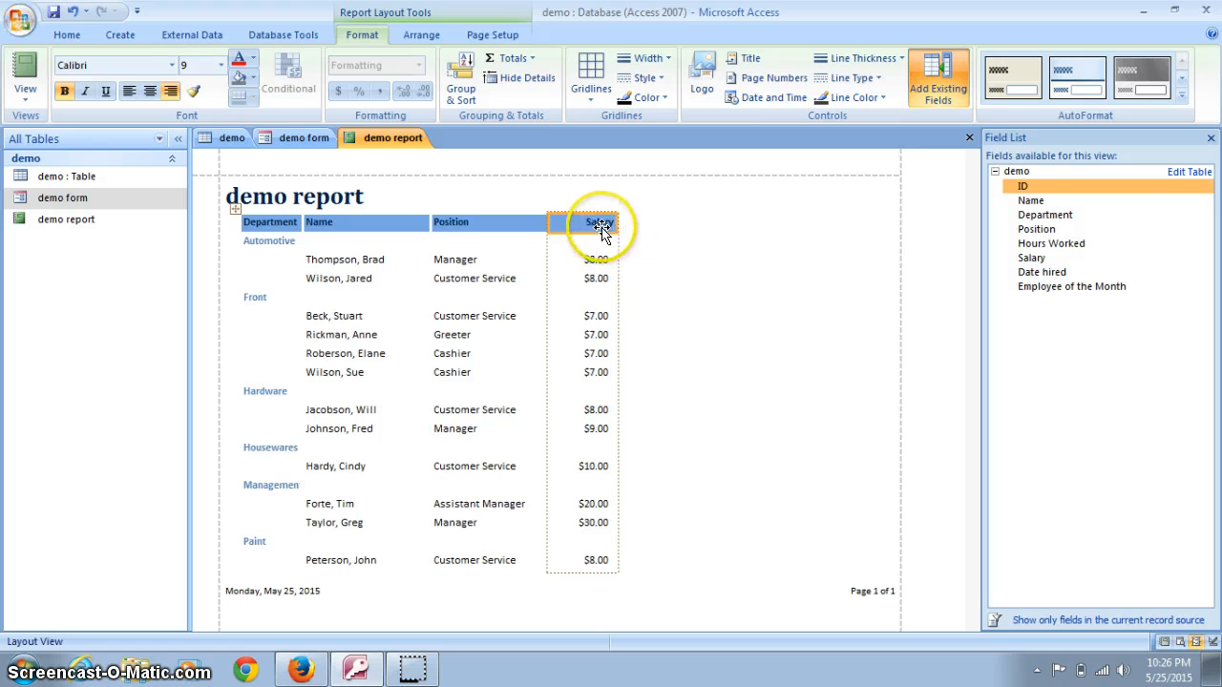
Step: Move the Position column after the Salary column in the demo report and save the report
{"action": "left_click", "coordinate": [494, 226]}
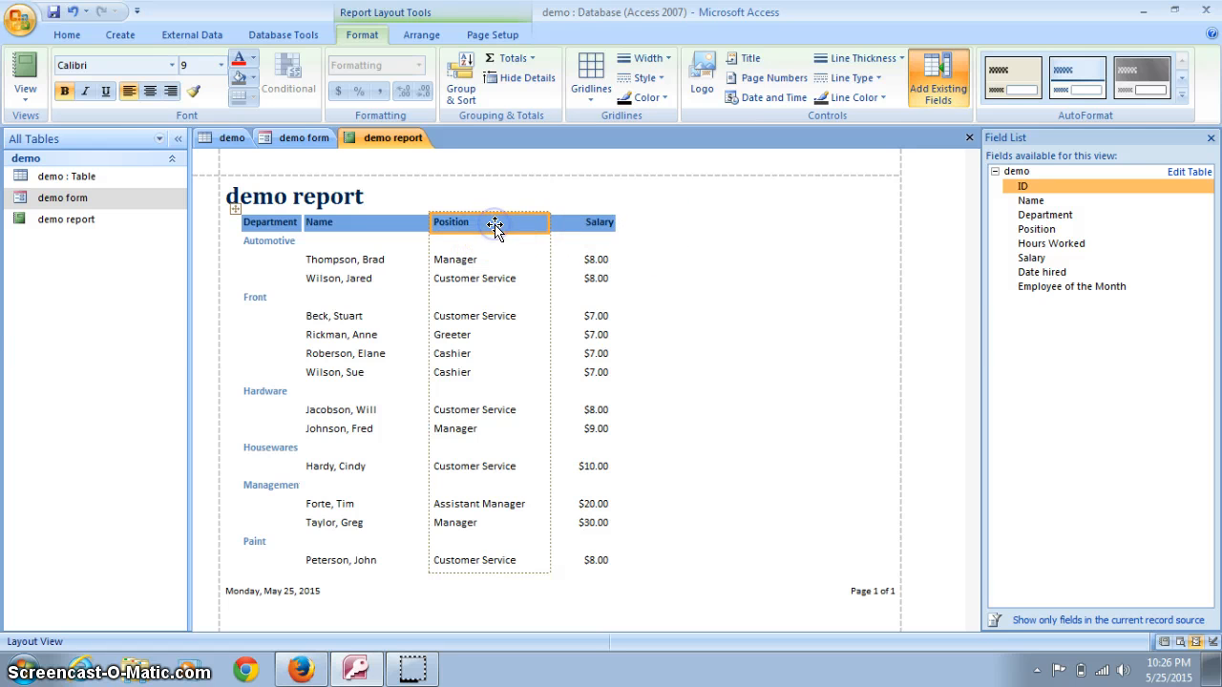
{"action": "left_click_drag", "start_coordinate": [495, 226], "coordinate": [613, 223]}
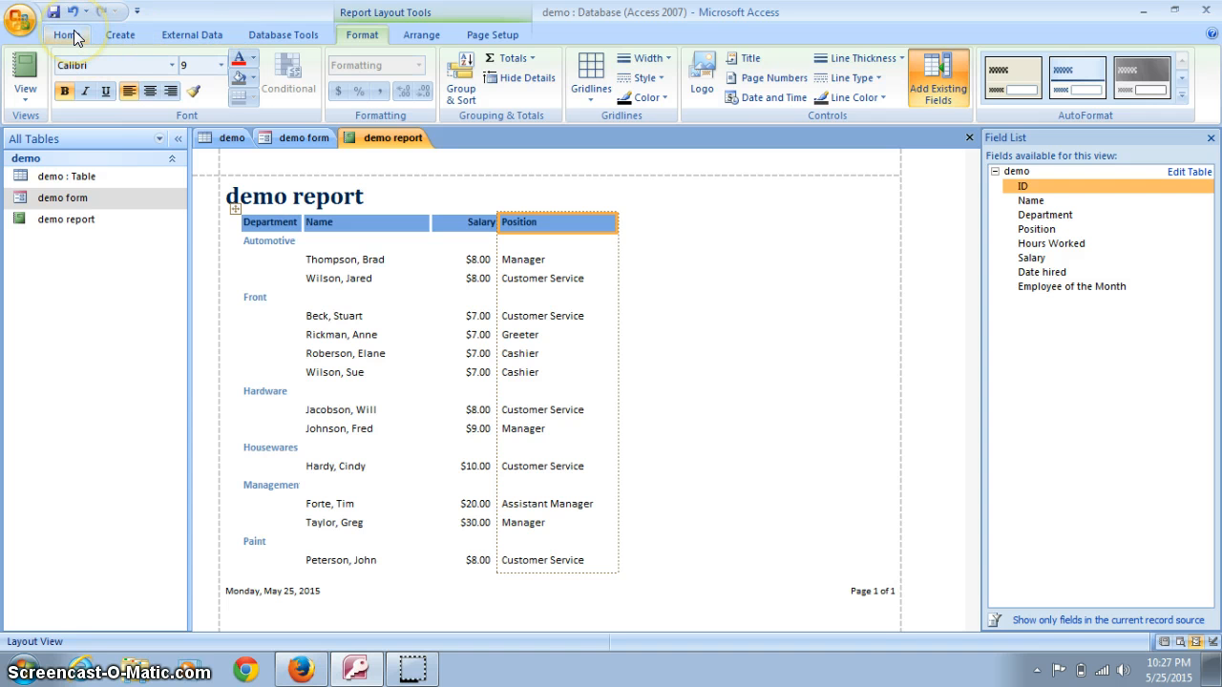
{"action": "left_click", "coordinate": [53, 12]}
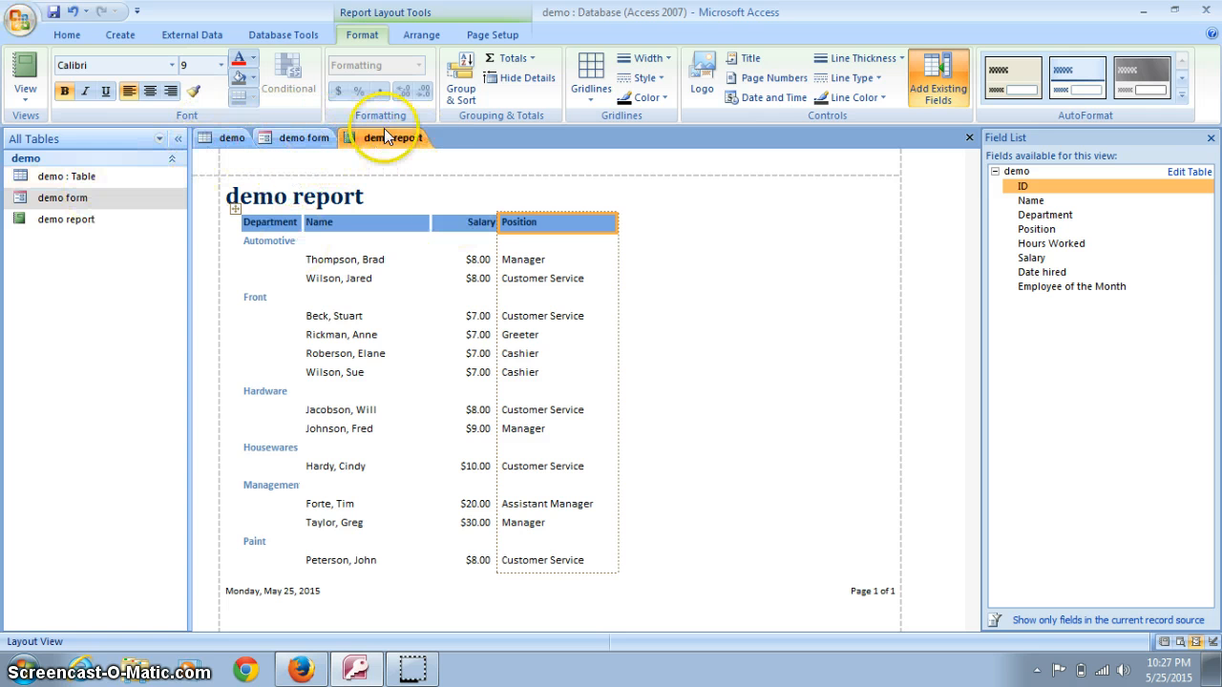
Step: Review the demo form, demo table and demo report in turn, and save with the demo table open
{"action": "left_click", "coordinate": [302, 137]}
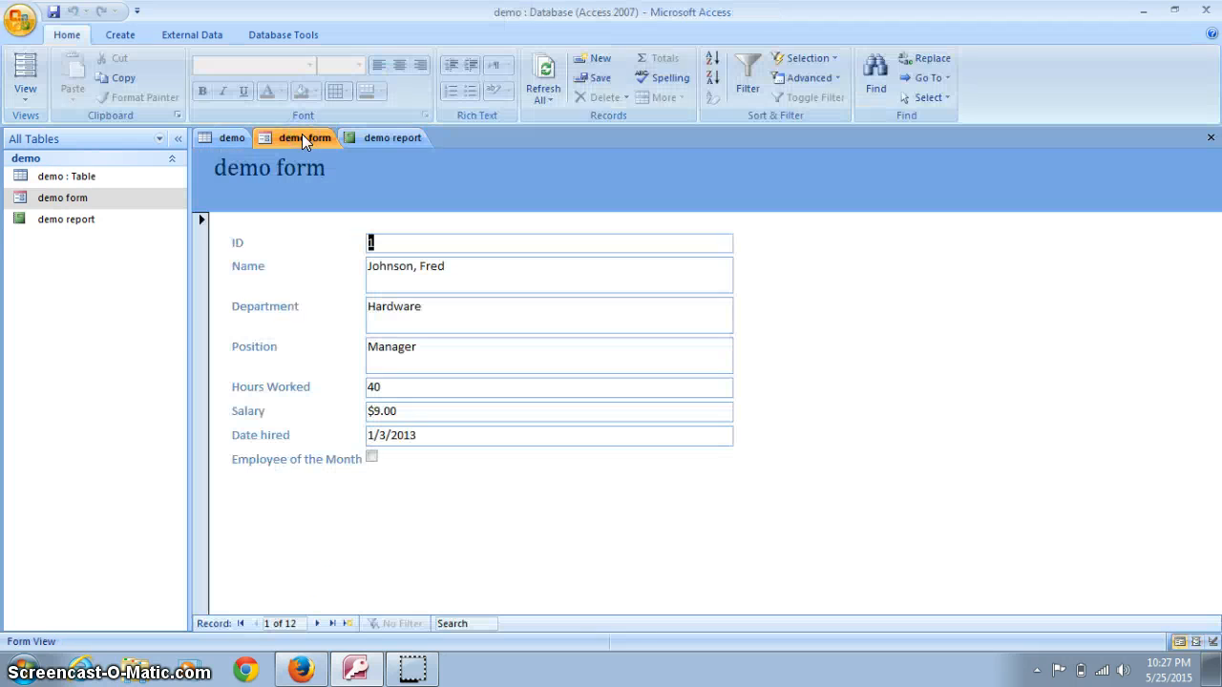
{"action": "left_click", "coordinate": [230, 139]}
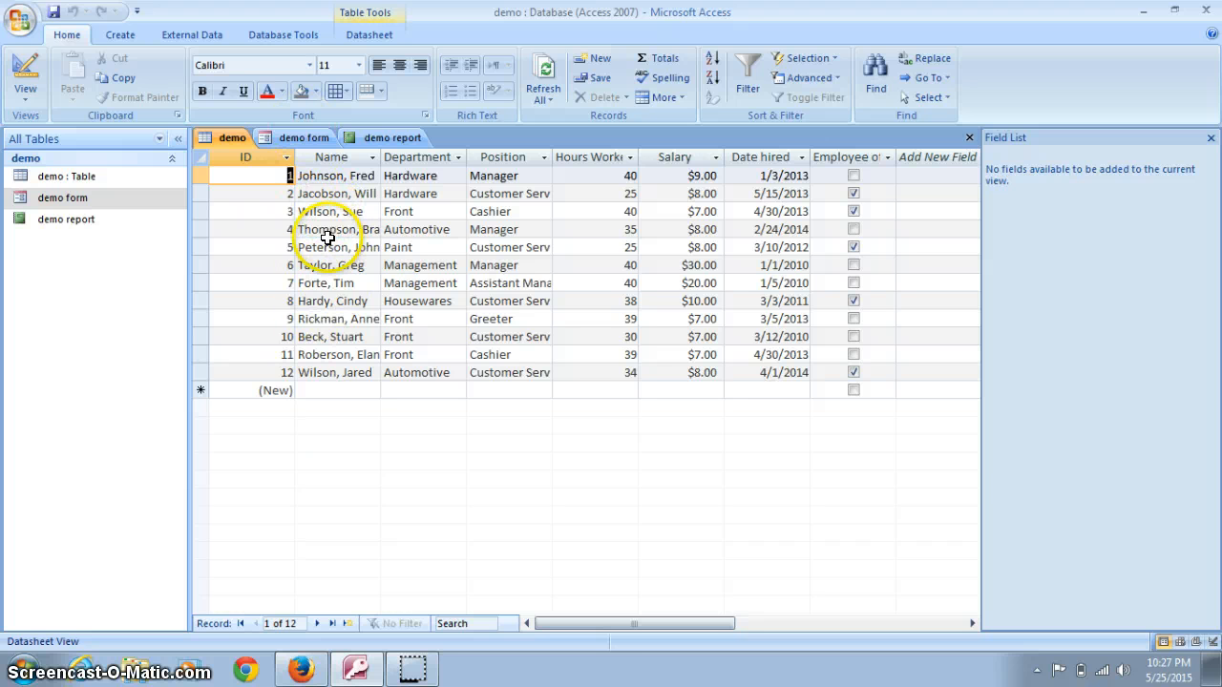
{"action": "left_click", "coordinate": [312, 140]}
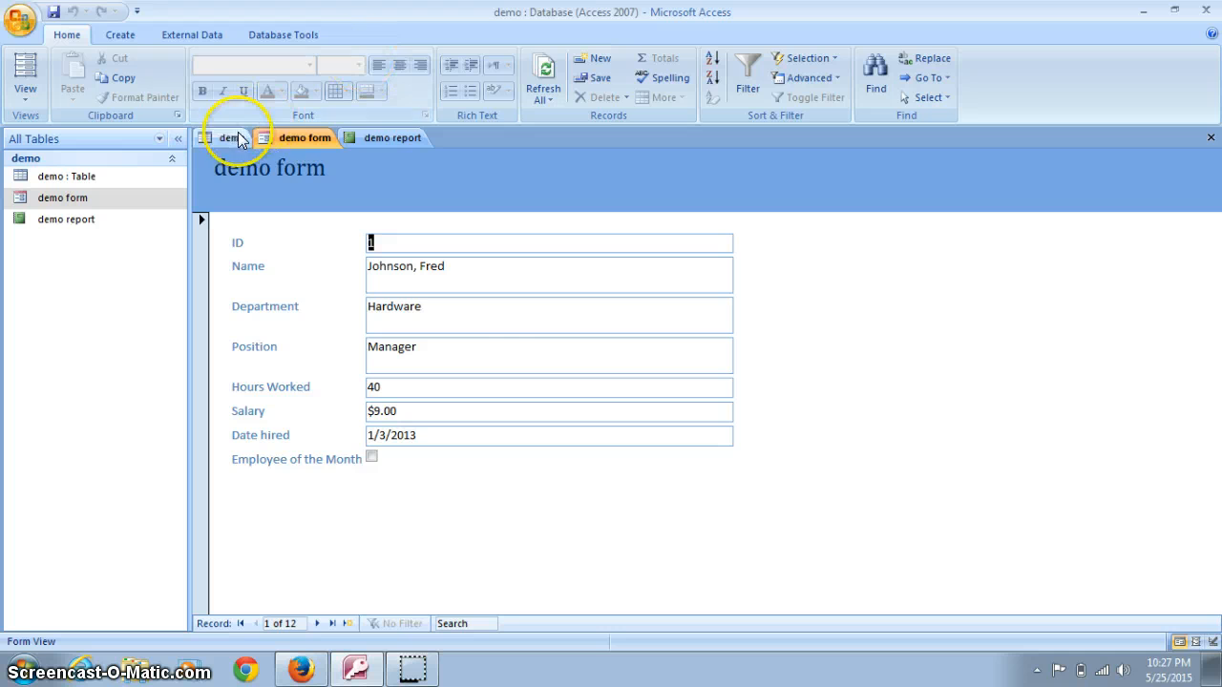
{"action": "left_click", "coordinate": [402, 138]}
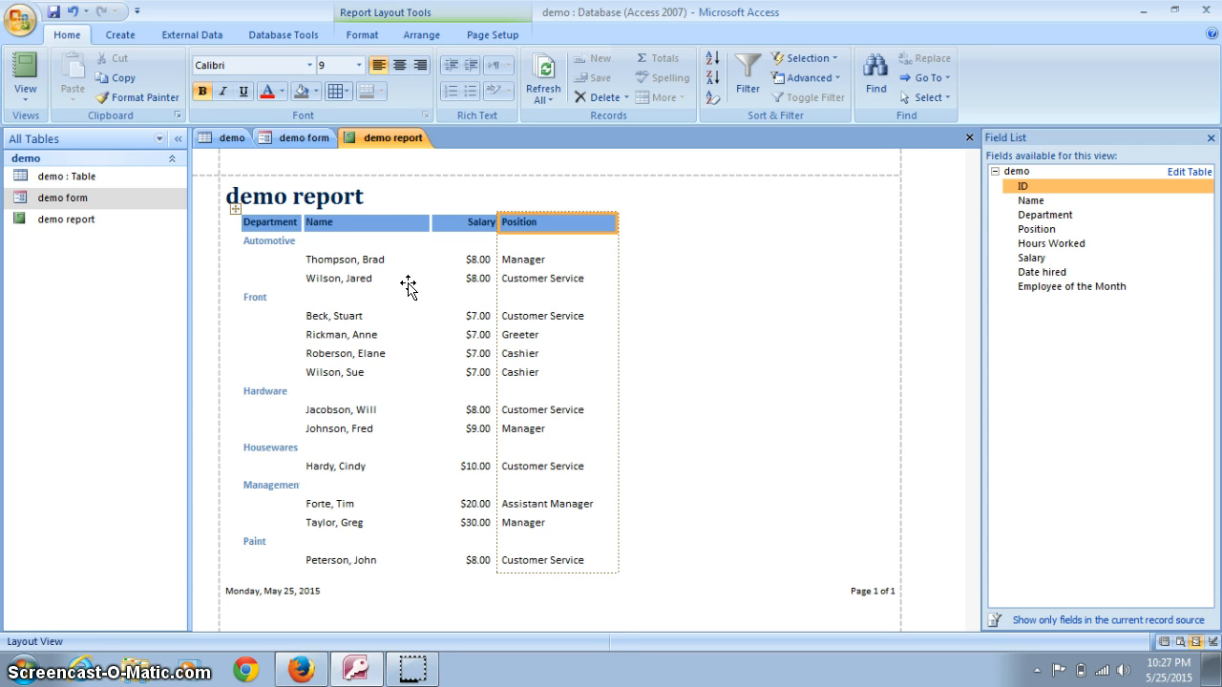
{"action": "left_click", "coordinate": [294, 136]}
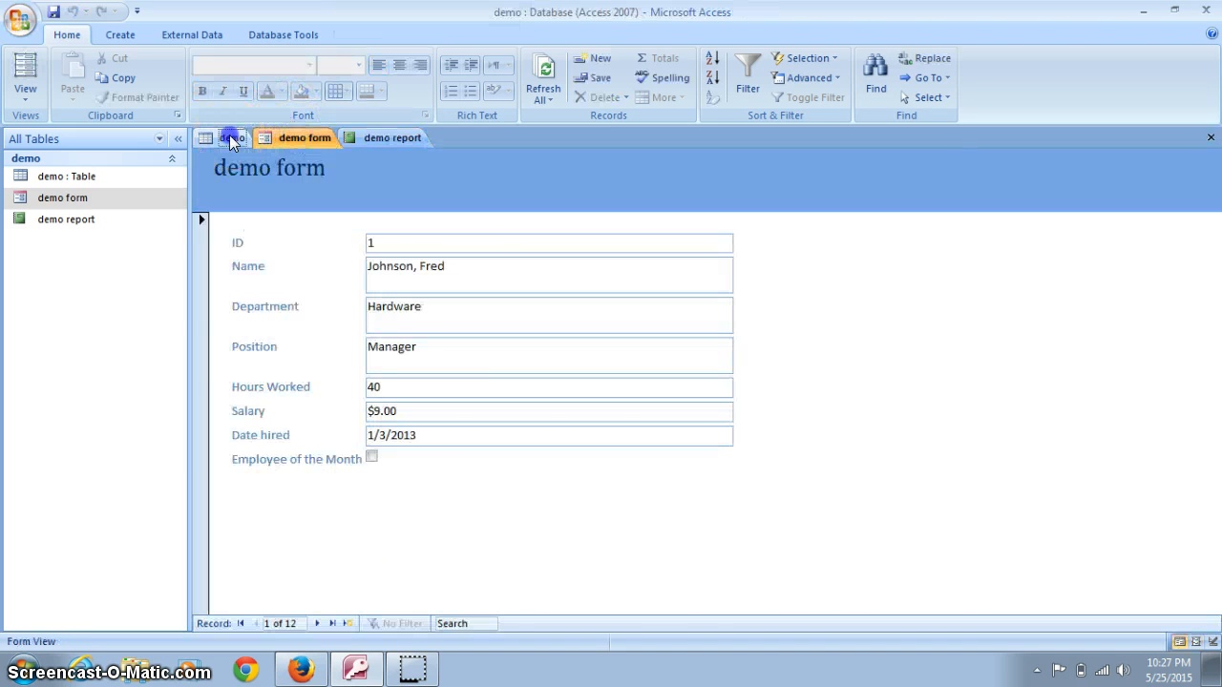
{"action": "left_click", "coordinate": [229, 134]}
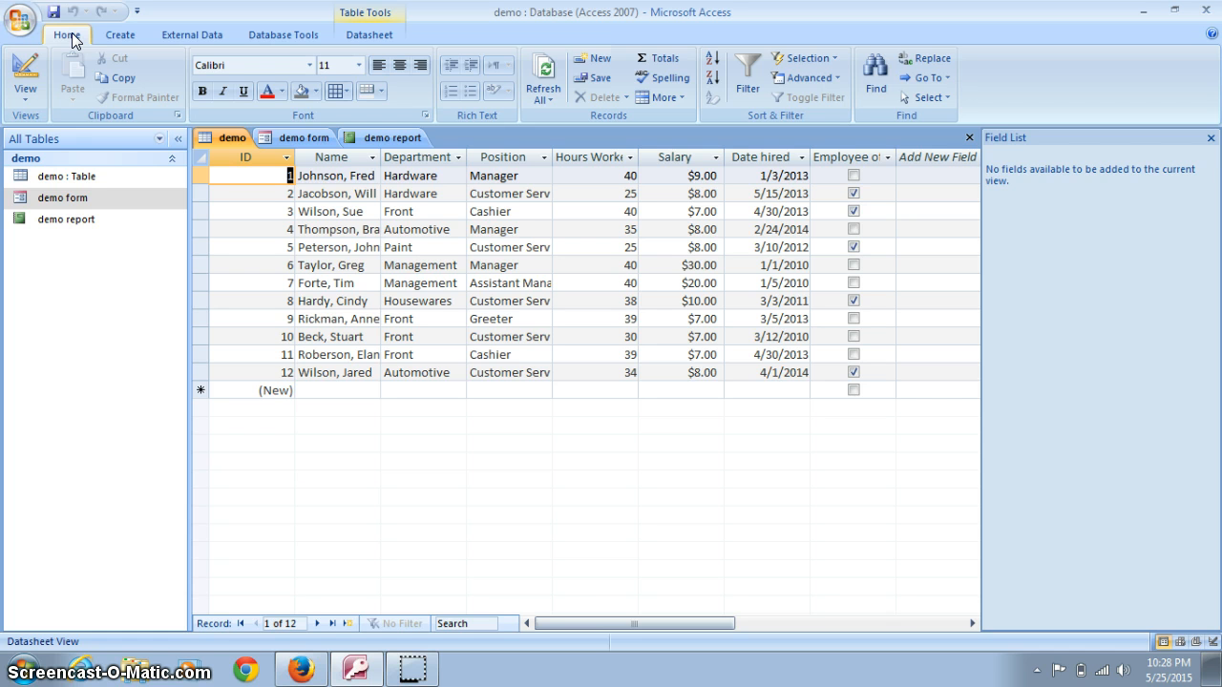
{"action": "left_click", "coordinate": [55, 13]}
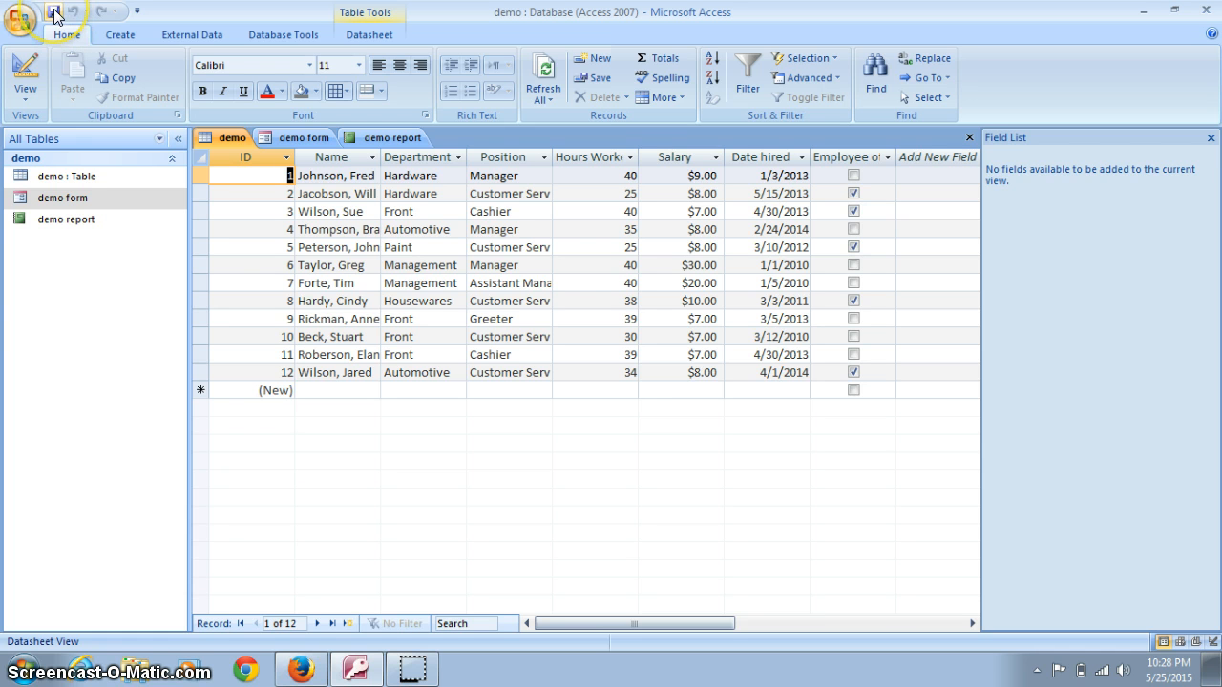